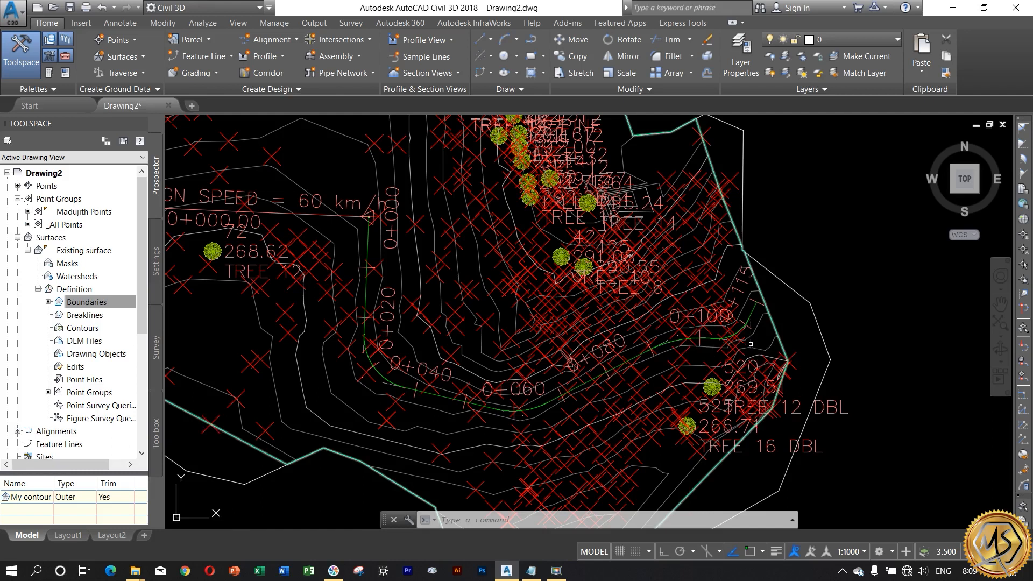
- Create an assembly named with the designer's first name plus "Assembly" and place its baseline in the empty area beside the surface
{"action": "mouse_move", "coordinate": [692, 379]}
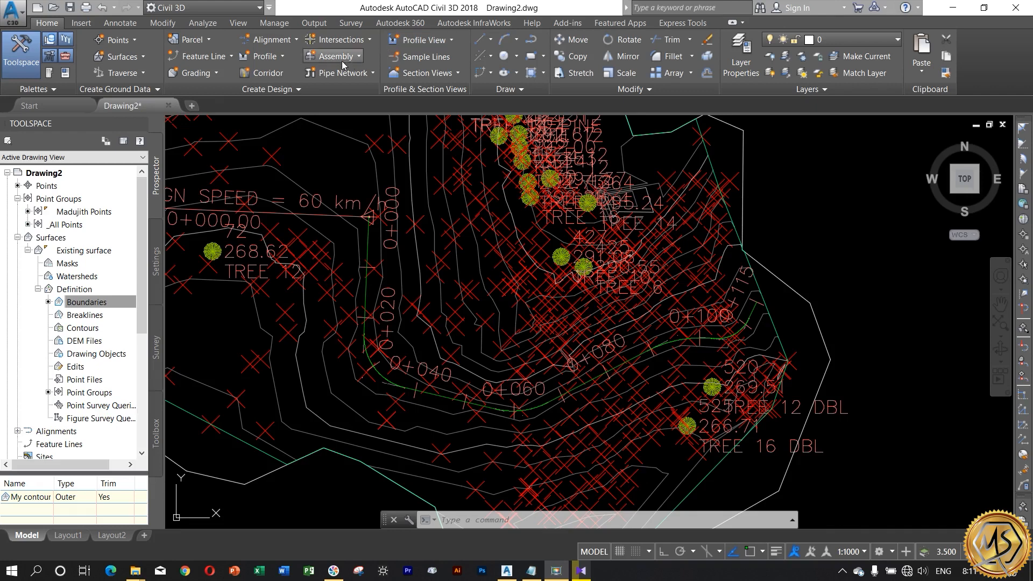
{"action": "left_click", "coordinate": [358, 57]}
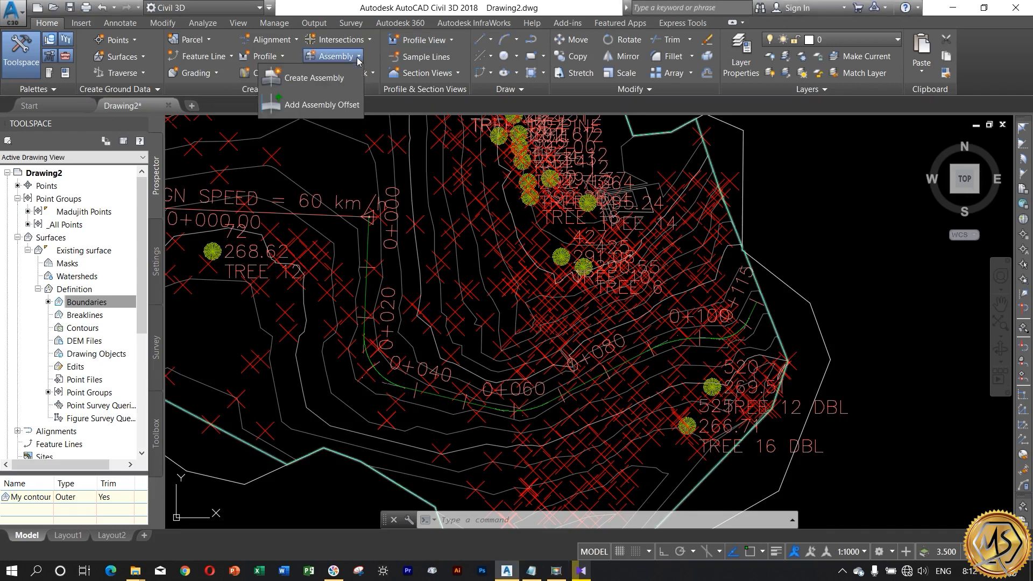
{"action": "left_click", "coordinate": [296, 79]}
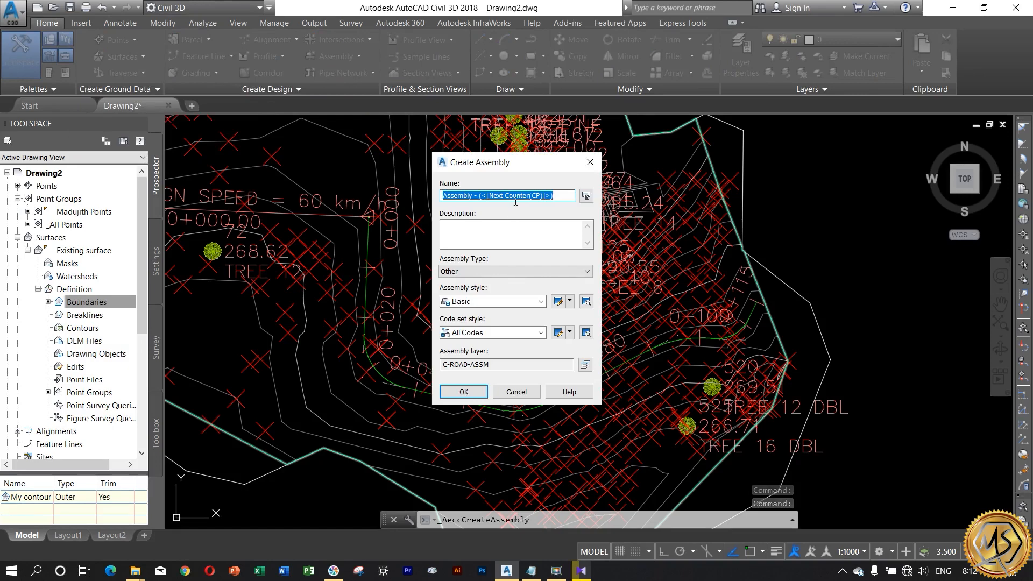
{"action": "type", "text": "Madujith Assembly"}
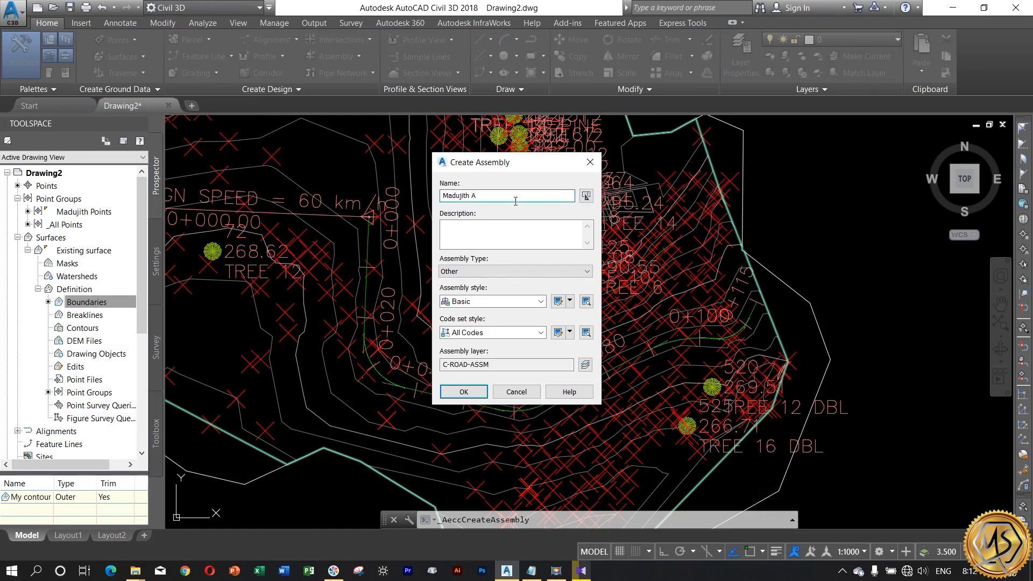
{"action": "left_click", "coordinate": [463, 391]}
{"action": "scroll", "coordinate": [624, 356], "scroll_direction": "down", "scroll_amount": 3}
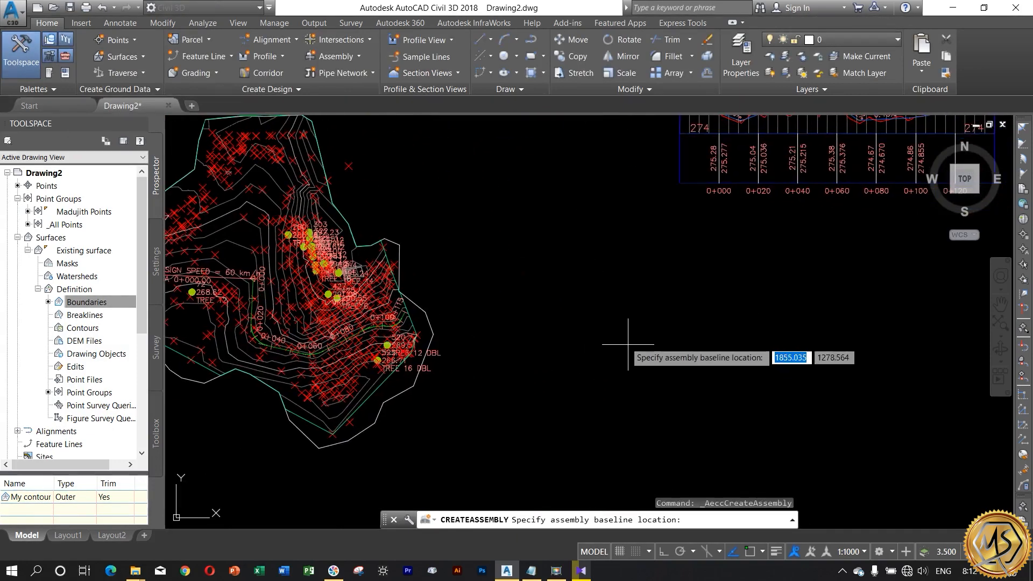
{"action": "left_click", "coordinate": [541, 281]}
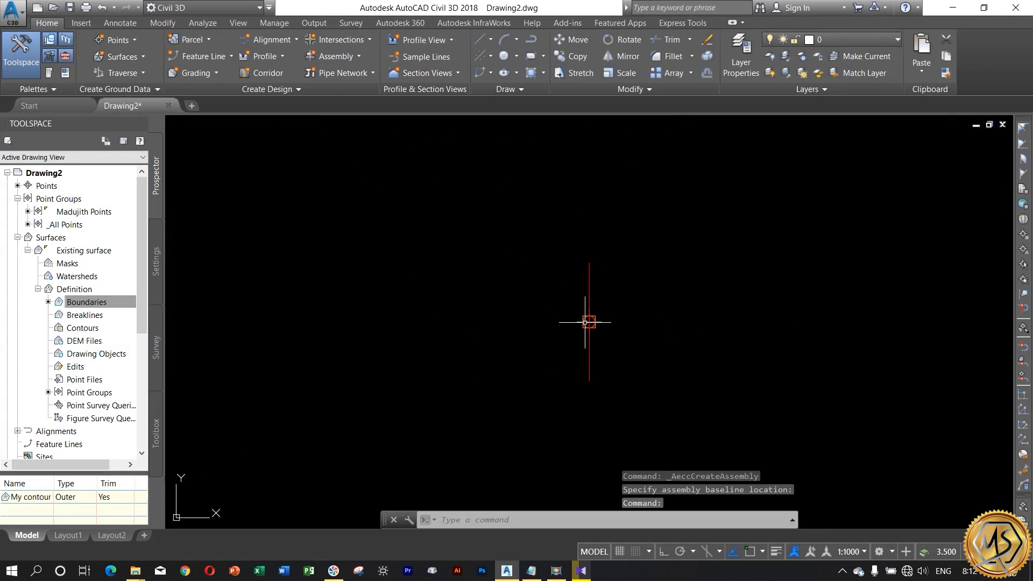
{"action": "scroll", "coordinate": [562, 311], "scroll_direction": "up", "scroll_amount": 3}
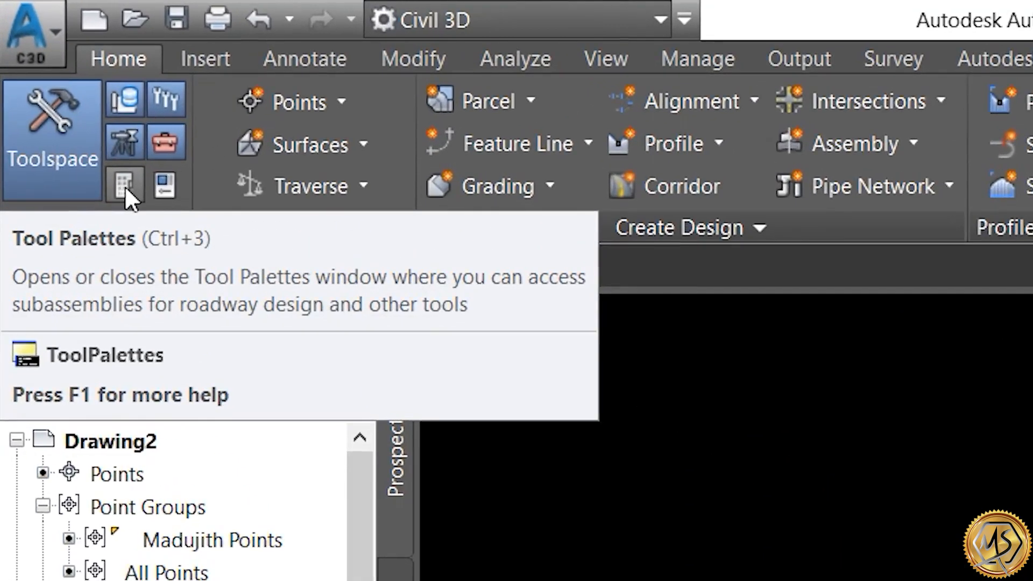
- Open the subassembly tool palettes, look through the metric categories and bring up the Basic subassemblies
{"action": "left_click", "coordinate": [125, 186]}
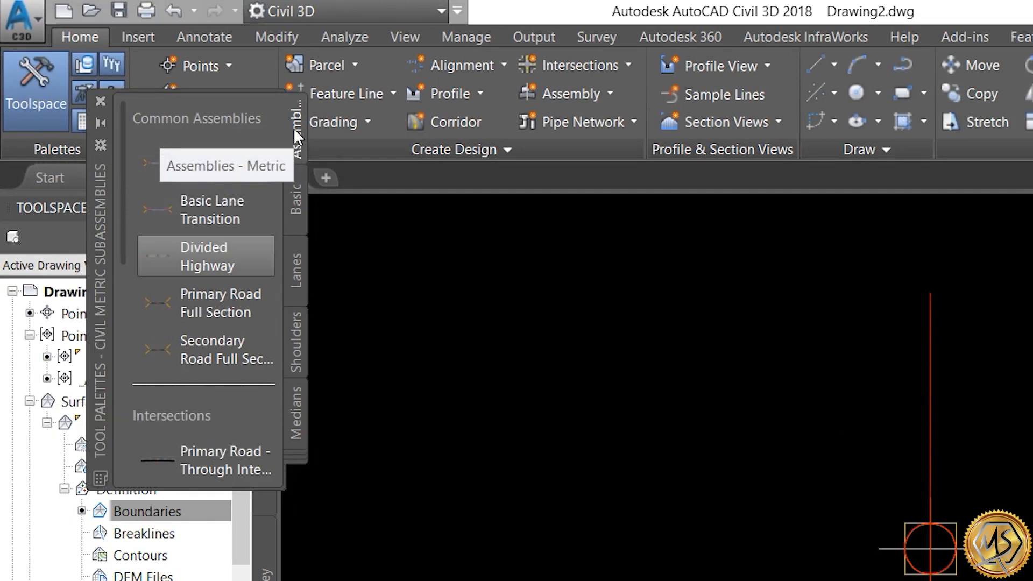
{"action": "left_click", "coordinate": [293, 203]}
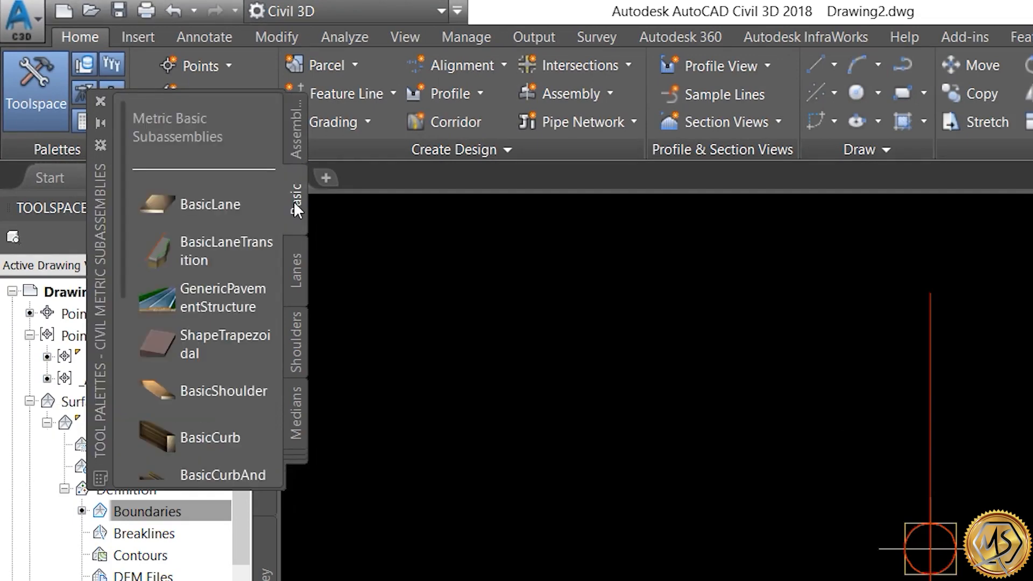
{"action": "left_click", "coordinate": [296, 267]}
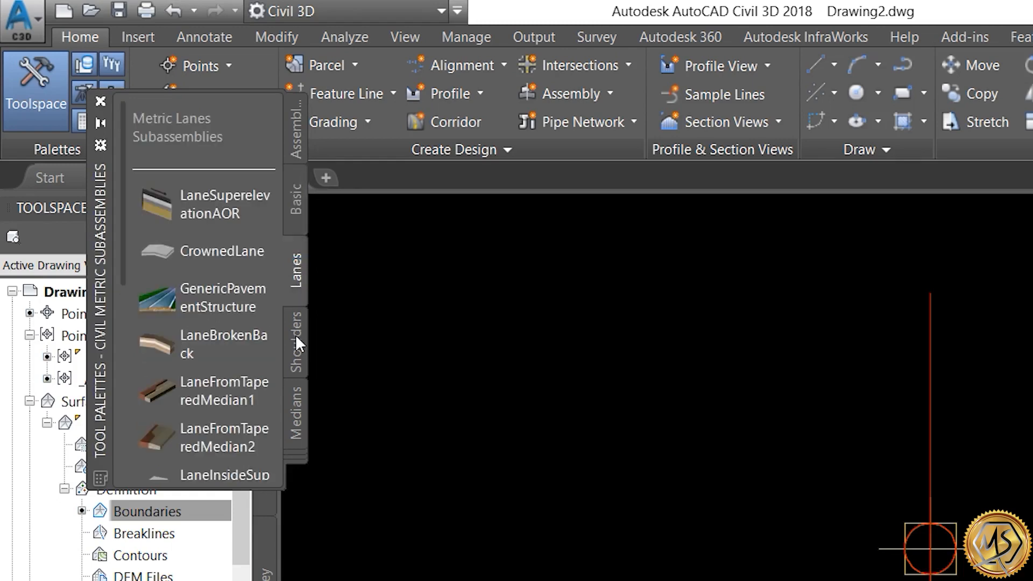
{"action": "left_click", "coordinate": [296, 340]}
{"action": "left_click", "coordinate": [295, 413]}
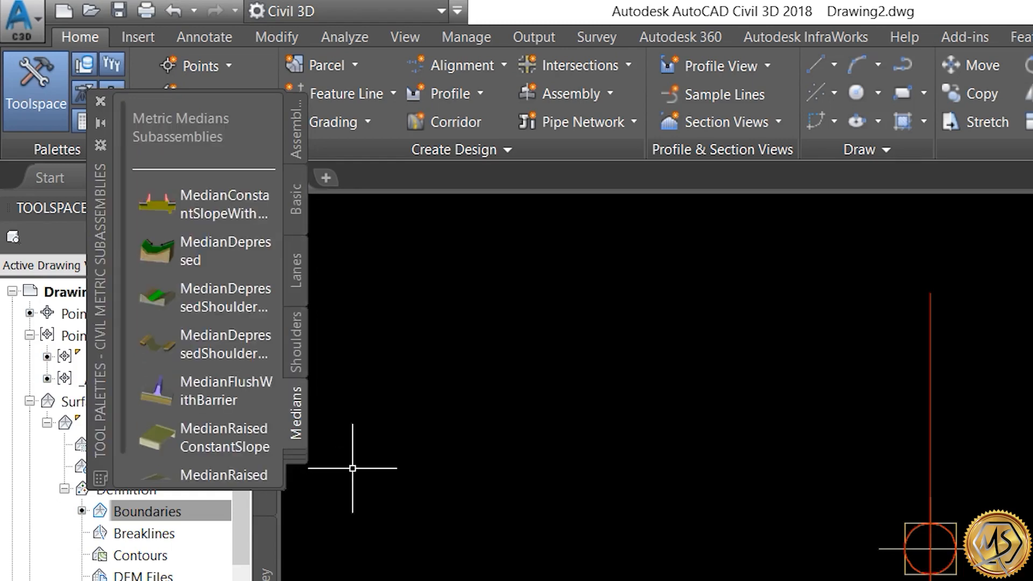
{"action": "left_click", "coordinate": [294, 201]}
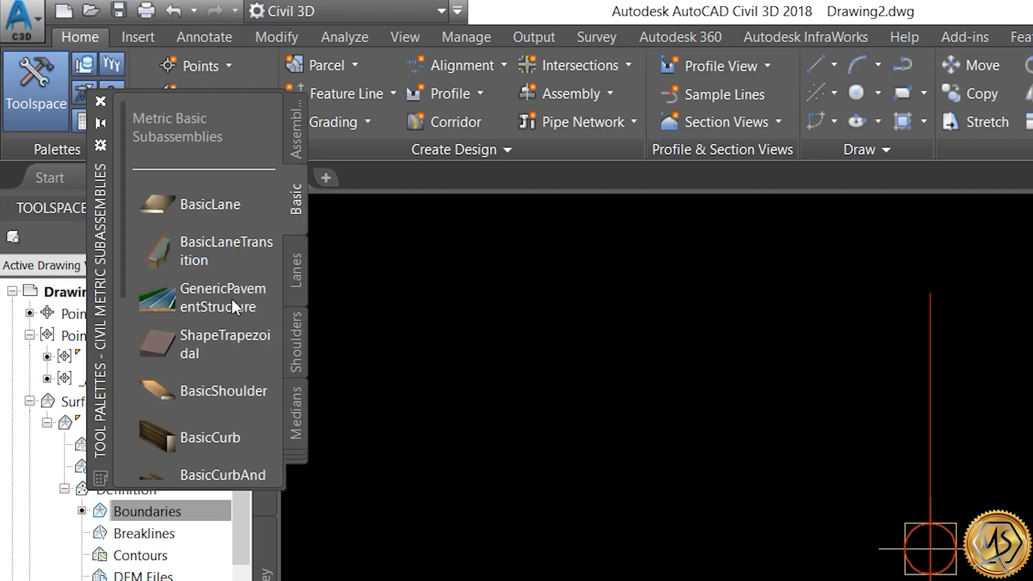
- Add a BasicLane subassembly with side Right and a width of 4 m at the assembly's baseline marker
{"action": "left_click", "coordinate": [206, 207]}
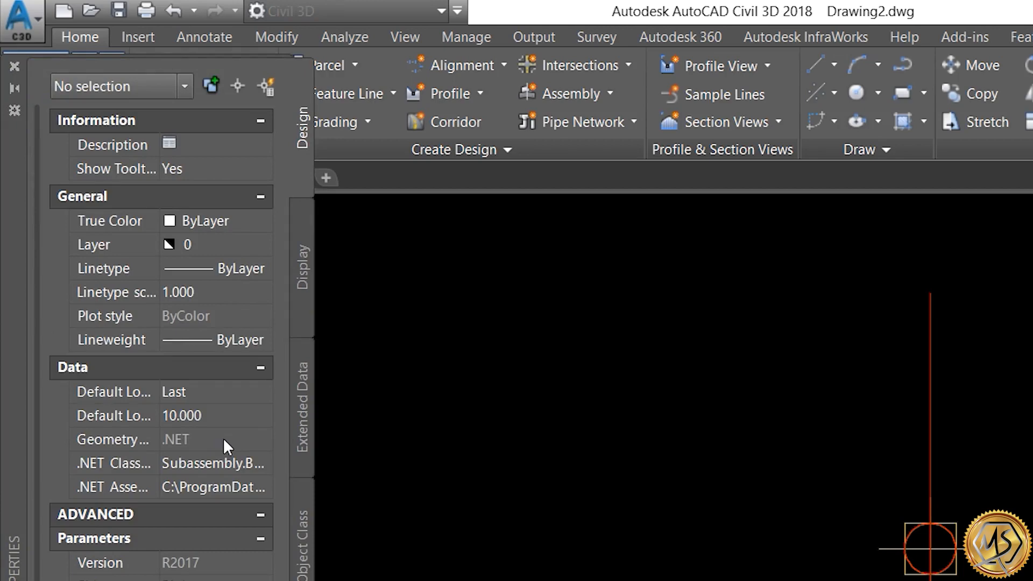
{"action": "scroll", "coordinate": [225, 440], "scroll_direction": "down", "scroll_amount": 2}
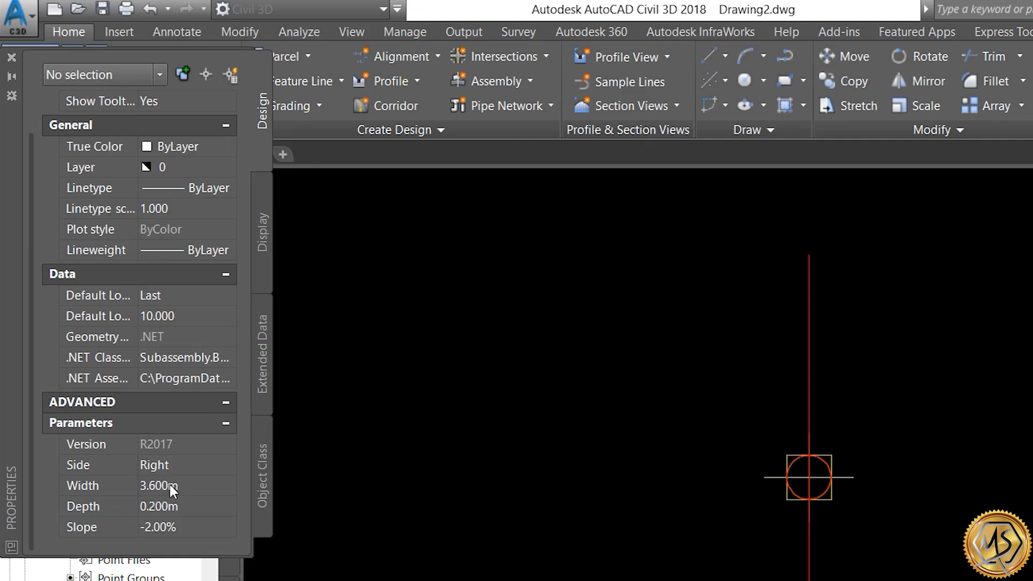
{"action": "left_click", "coordinate": [174, 485]}
{"action": "left_click_drag", "start_coordinate": [169, 485], "coordinate": [132, 482]}
{"action": "type", "text": "4m"}
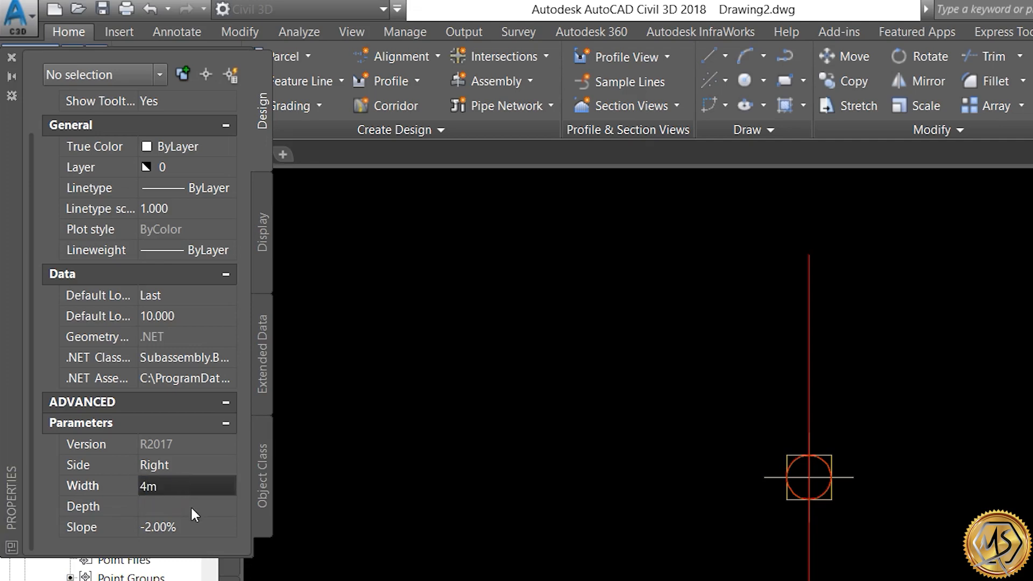
{"action": "key", "text": "Tab"}
{"action": "left_click", "coordinate": [198, 486]}
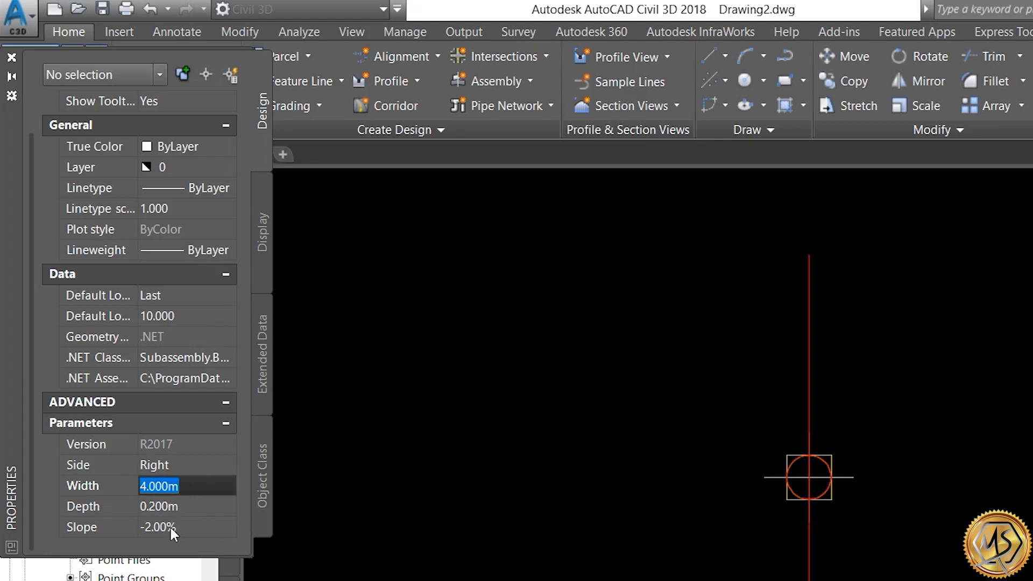
{"action": "left_click", "coordinate": [159, 464]}
{"action": "left_click", "coordinate": [228, 465]}
{"action": "left_click", "coordinate": [194, 482]}
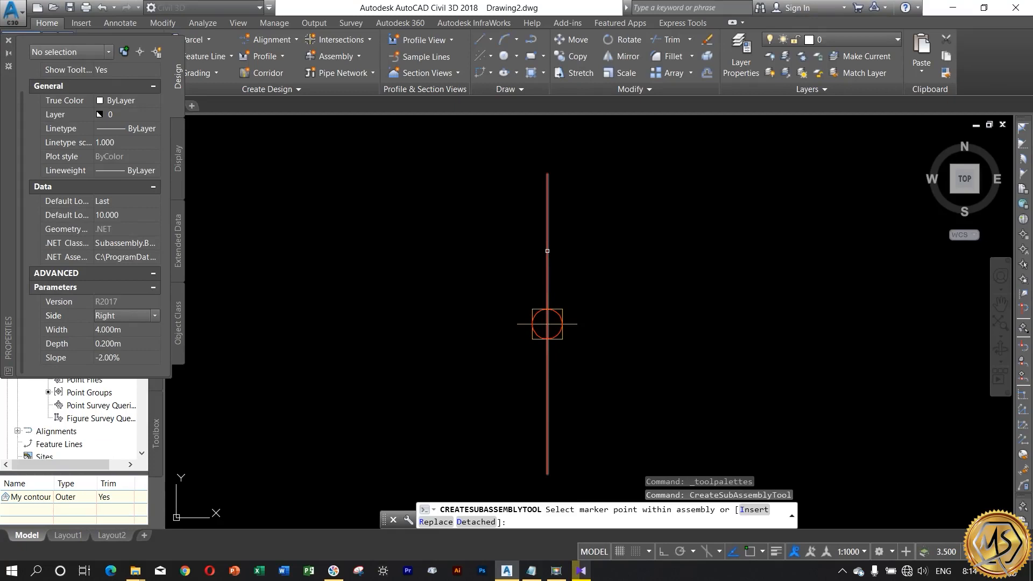
{"action": "left_click", "coordinate": [547, 324]}
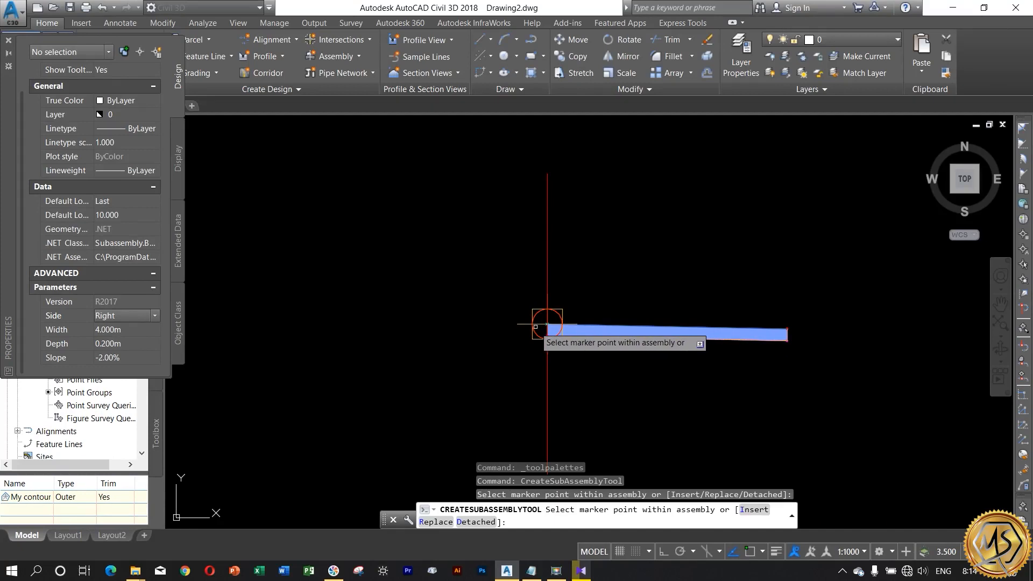
- Add a second BasicLane subassembly with side Left at the same baseline marker
{"action": "left_click", "coordinate": [156, 315]}
{"action": "left_click", "coordinate": [105, 339]}
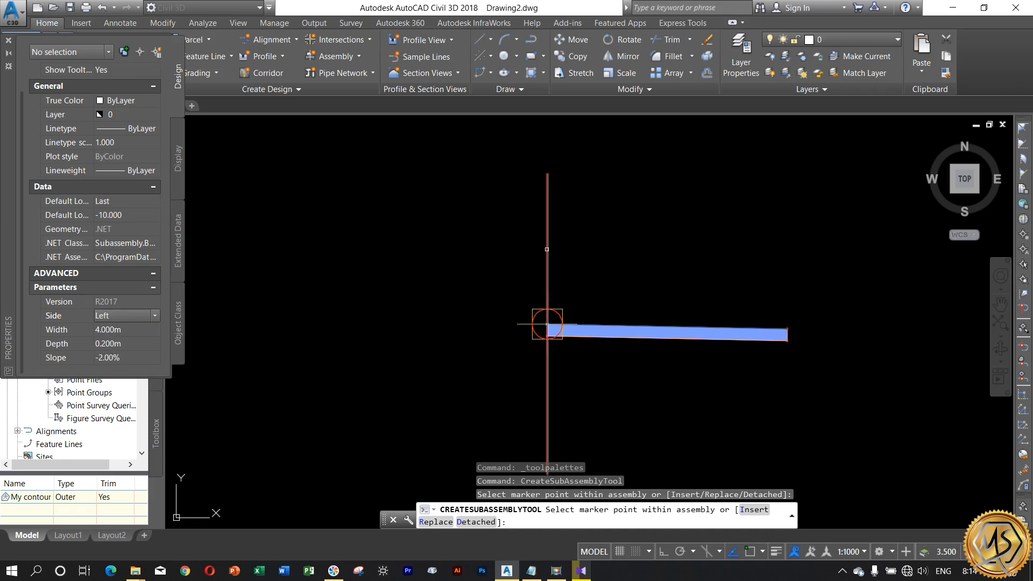
{"action": "left_click", "coordinate": [547, 324]}
{"action": "scroll", "coordinate": [546, 322], "scroll_direction": "down", "scroll_amount": 2}
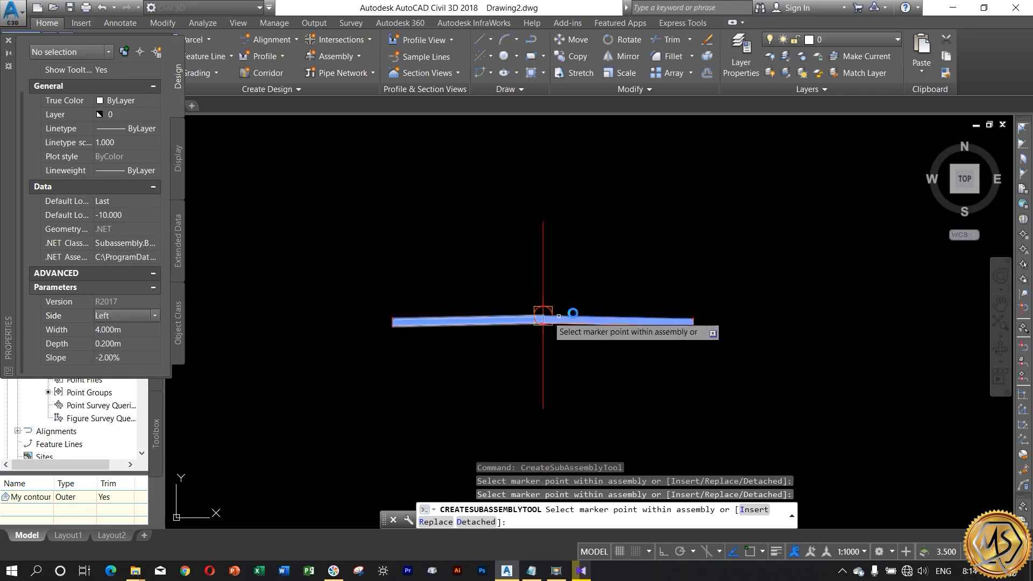
{"action": "scroll", "coordinate": [577, 311], "scroll_direction": "up", "scroll_amount": 2}
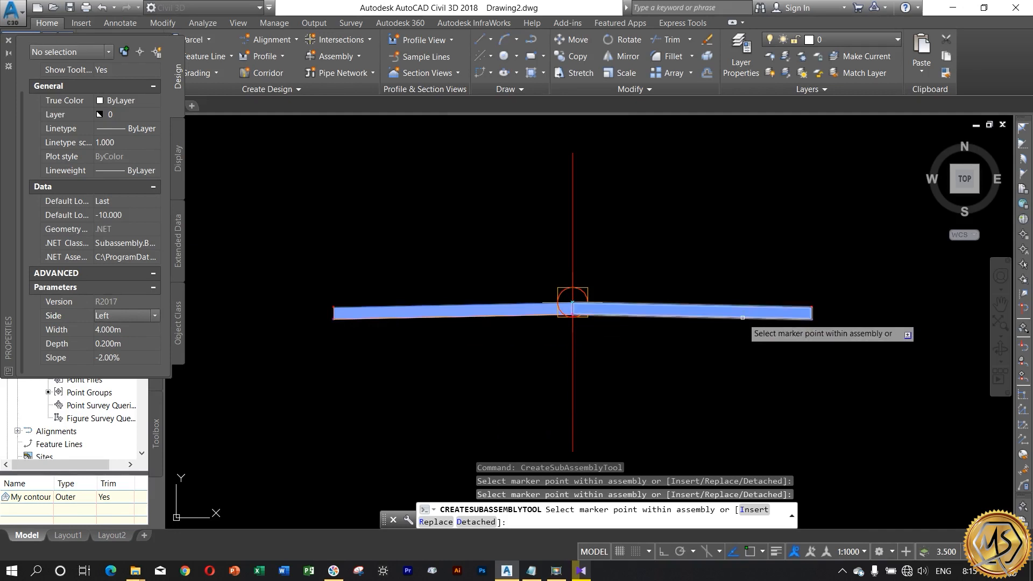
{"action": "middle_click_drag", "start_coordinate": [369, 376], "coordinate": [418, 373]}
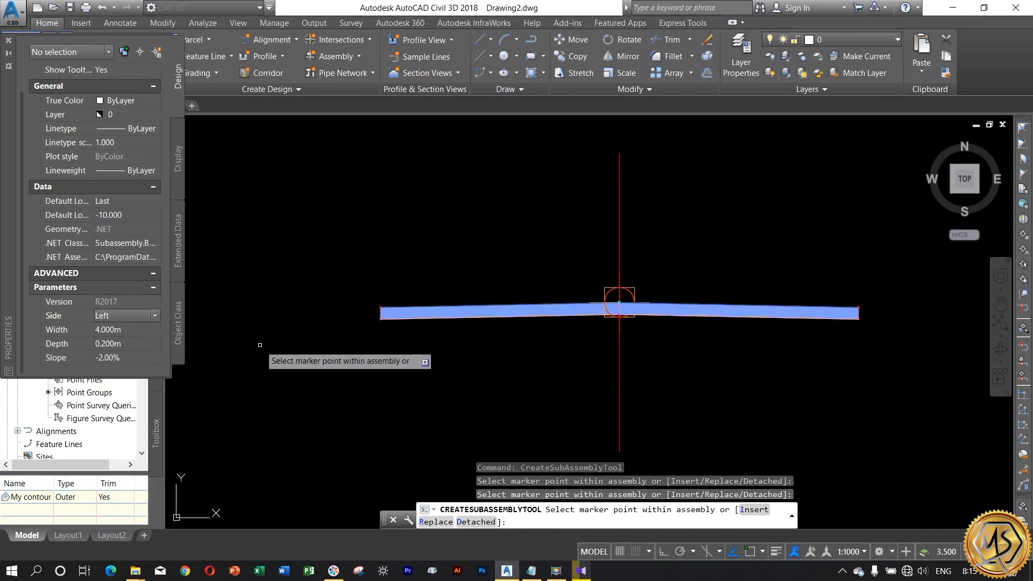
- Choose ShoulderExtendAll from the Metric Shoulders subassemblies and attach it to the outer edge of the left lane
{"action": "left_click", "coordinate": [8, 43]}
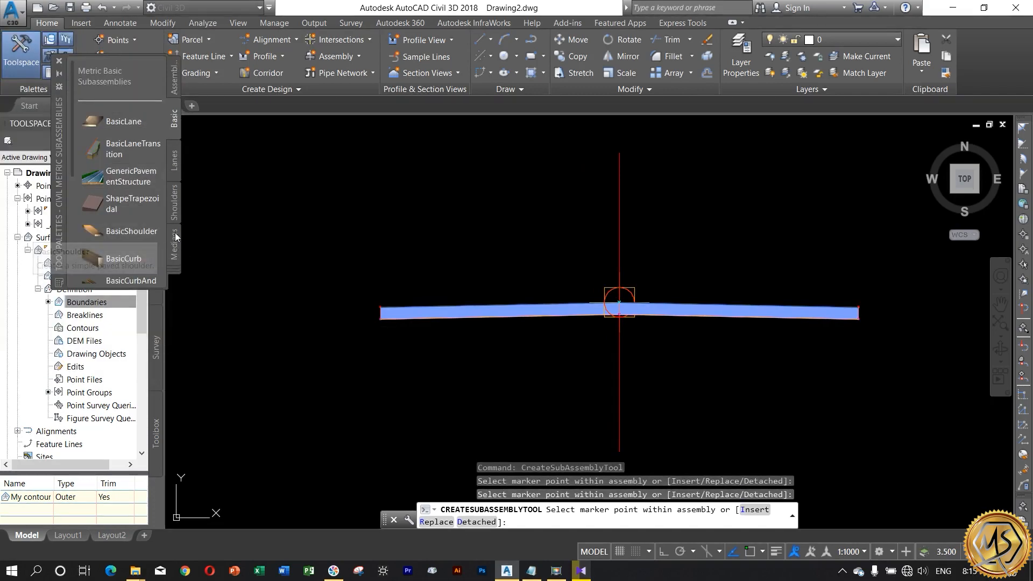
{"action": "left_click", "coordinate": [173, 208]}
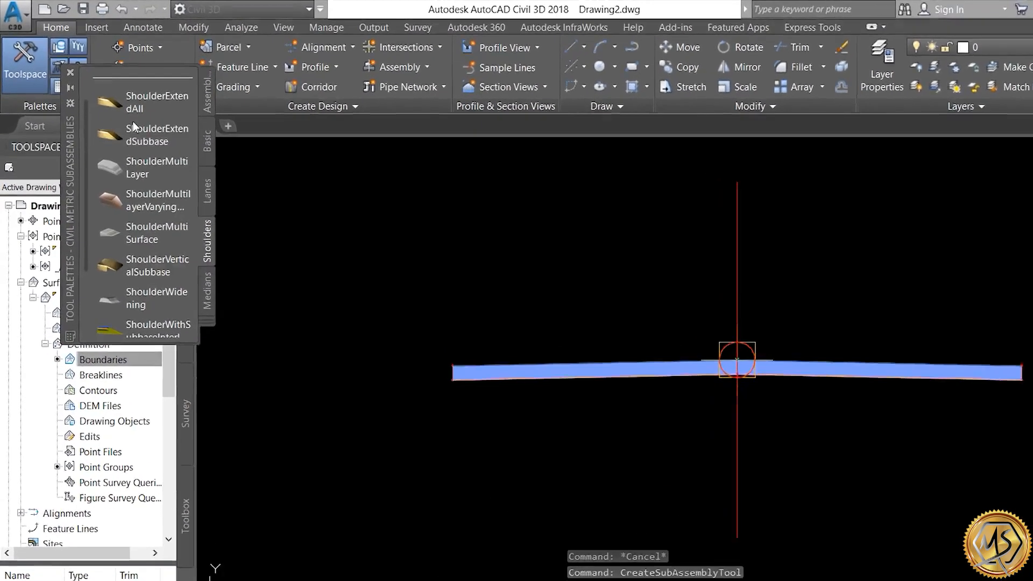
{"action": "scroll", "coordinate": [121, 162], "scroll_direction": "down", "scroll_amount": 3}
{"action": "scroll", "coordinate": [176, 241], "scroll_direction": "up", "scroll_amount": 5}
{"action": "scroll", "coordinate": [179, 239], "scroll_direction": "down", "scroll_amount": 3}
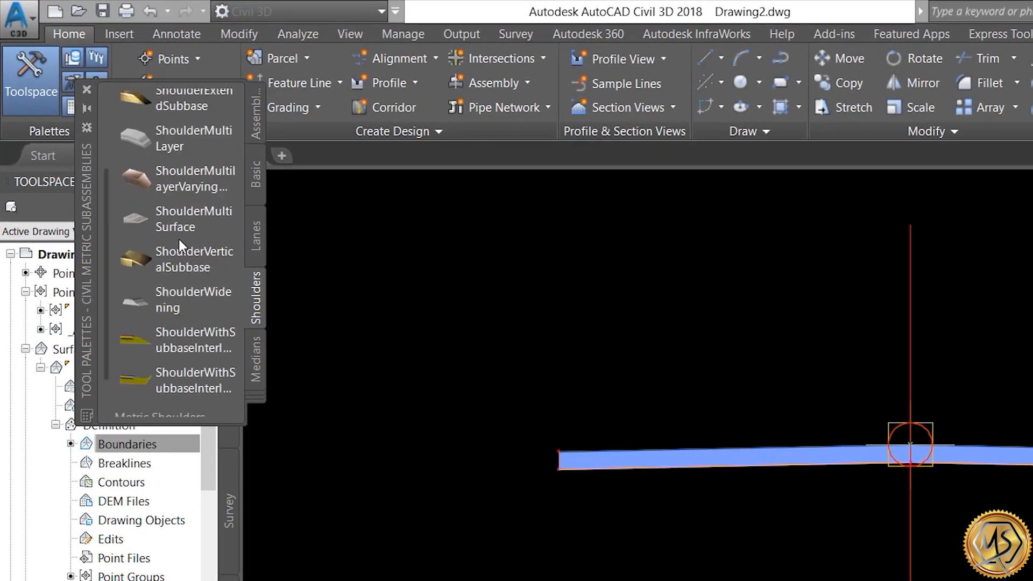
{"action": "scroll", "coordinate": [207, 331], "scroll_direction": "up", "scroll_amount": 3}
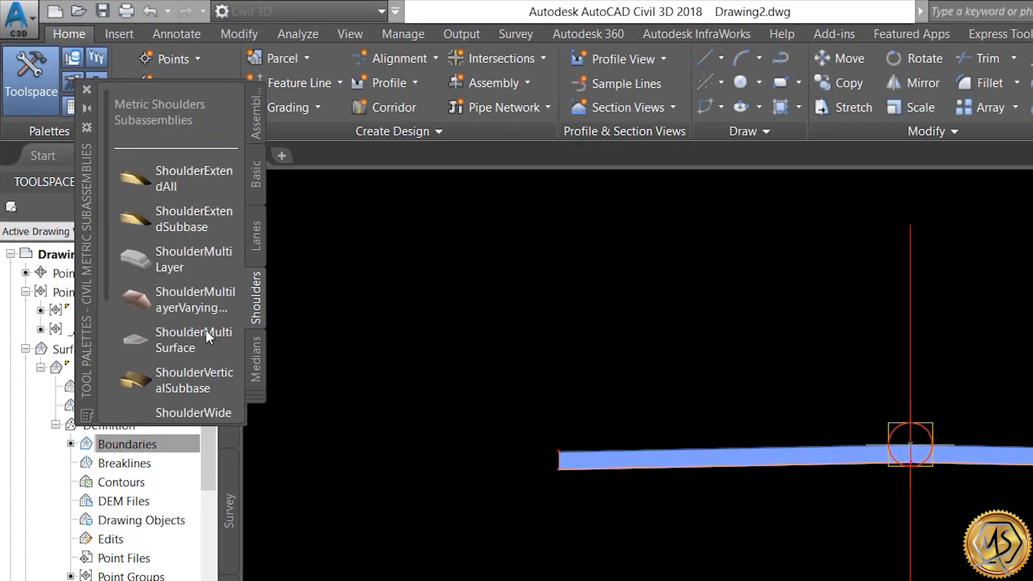
{"action": "scroll", "coordinate": [221, 328], "scroll_direction": "down", "scroll_amount": 3}
{"action": "scroll", "coordinate": [196, 285], "scroll_direction": "up", "scroll_amount": 3}
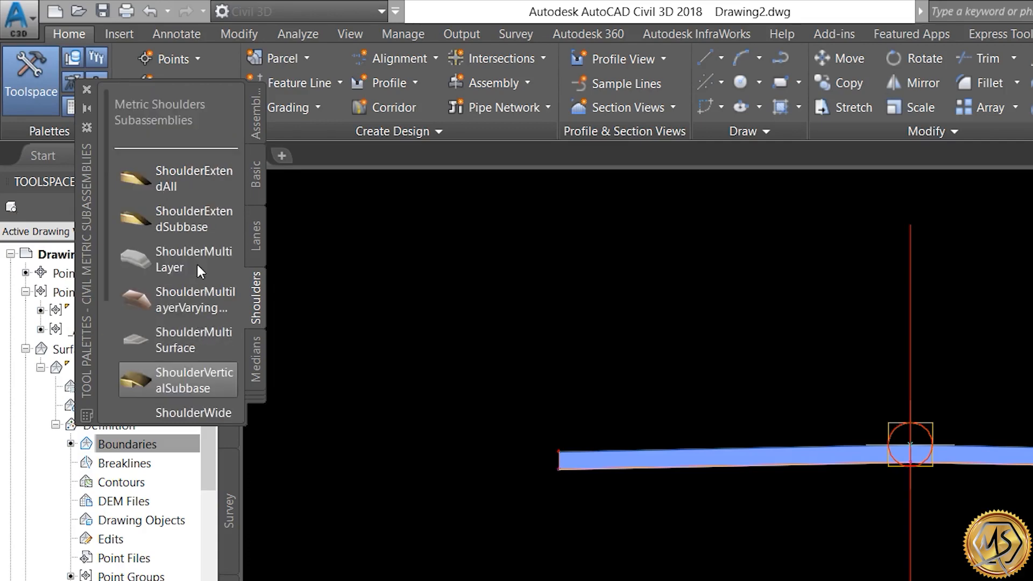
{"action": "left_click", "coordinate": [188, 179]}
{"action": "scroll", "coordinate": [177, 327], "scroll_direction": "down", "scroll_amount": 5}
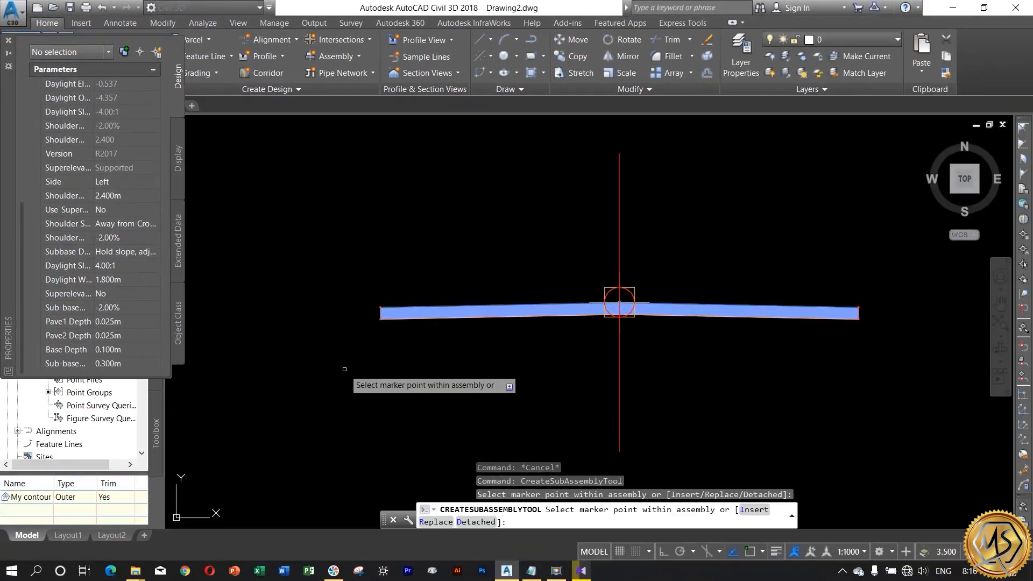
{"action": "scroll", "coordinate": [542, 450], "scroll_direction": "up", "scroll_amount": 10}
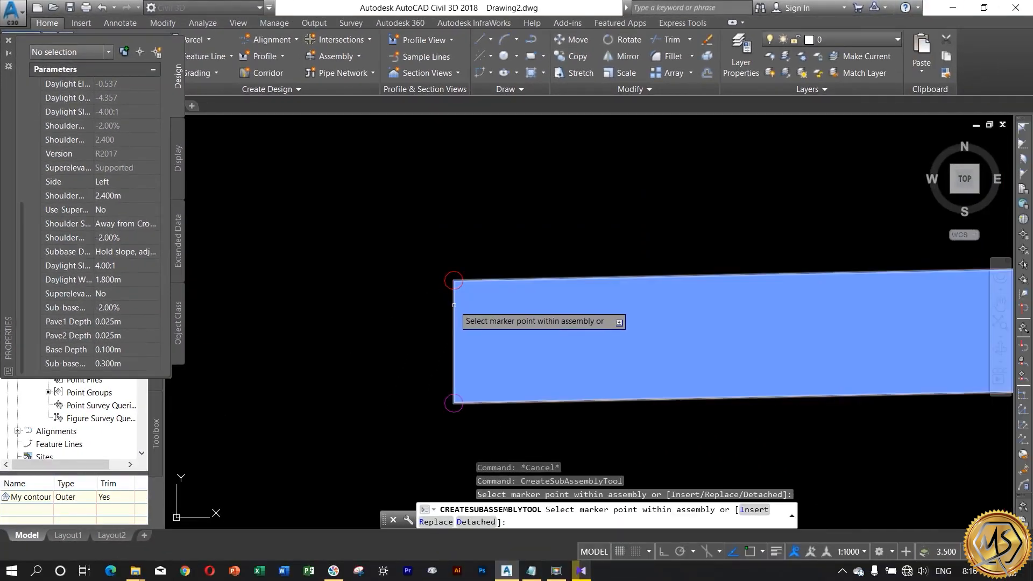
{"action": "scroll", "coordinate": [454, 305], "scroll_direction": "down", "scroll_amount": 6}
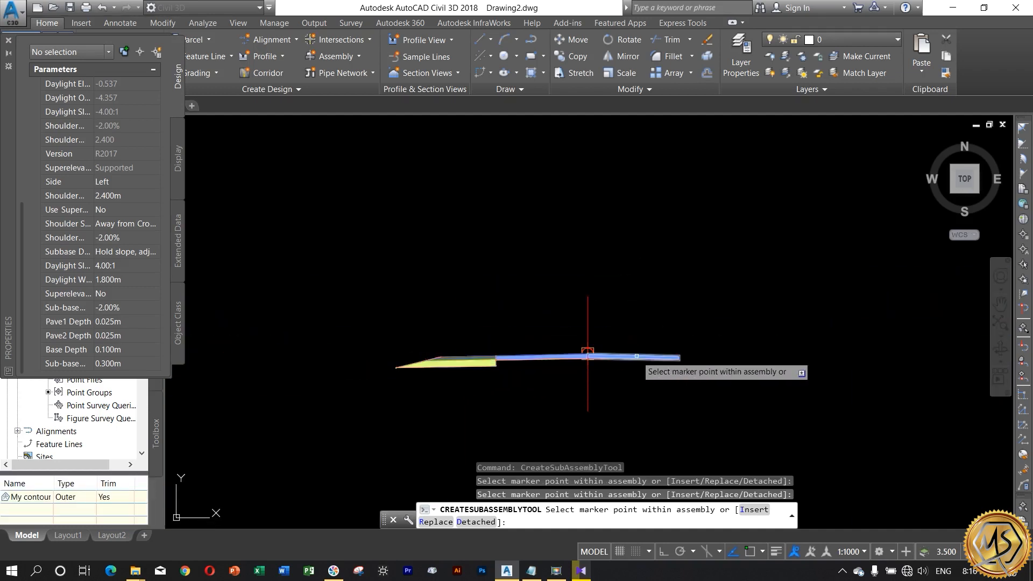
- Attach another ShoulderExtendAll subassembly to the outer edge of the right lane
{"action": "scroll", "coordinate": [483, 365], "scroll_direction": "up", "scroll_amount": 2}
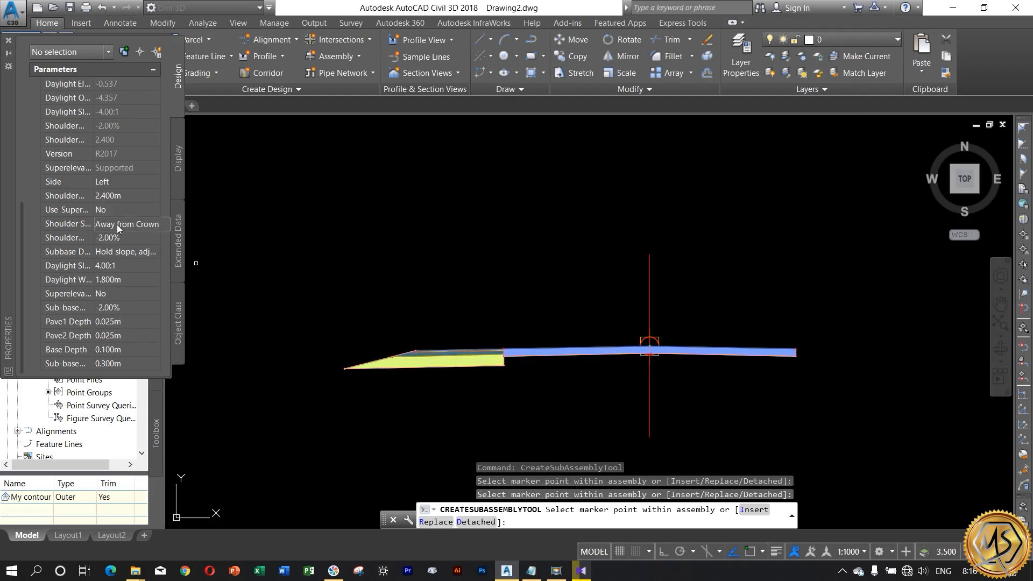
{"action": "scroll", "coordinate": [138, 255], "scroll_direction": "up", "scroll_amount": 2}
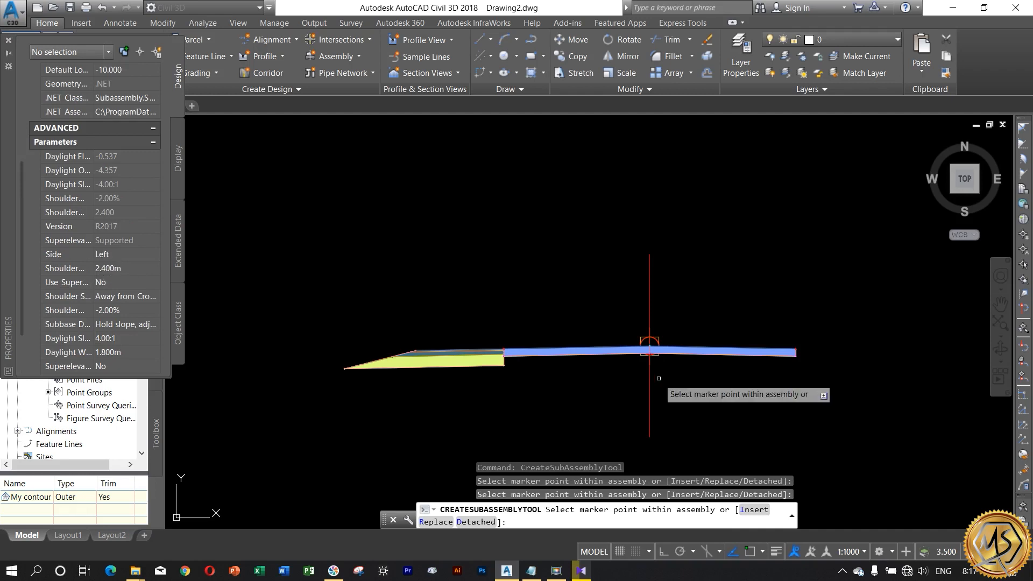
{"action": "scroll", "coordinate": [595, 369], "scroll_direction": "up", "scroll_amount": 1}
{"action": "scroll", "coordinate": [660, 359], "scroll_direction": "up", "scroll_amount": 5}
{"action": "scroll", "coordinate": [469, 290], "scroll_direction": "down", "scroll_amount": 2}
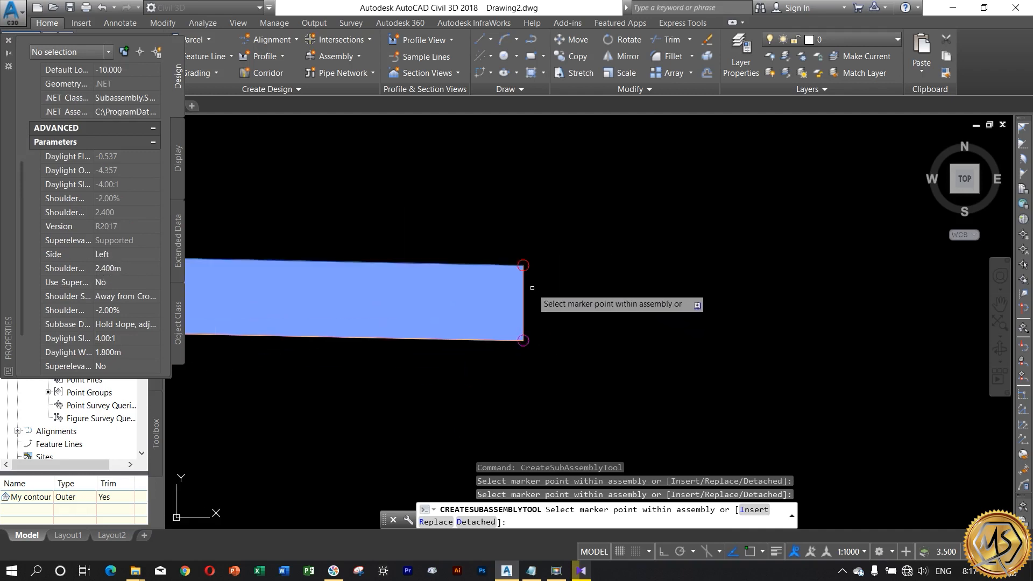
{"action": "scroll", "coordinate": [611, 337], "scroll_direction": "down", "scroll_amount": 3}
{"action": "left_click", "coordinate": [612, 337]}
{"action": "scroll", "coordinate": [612, 338], "scroll_direction": "down", "scroll_amount": 3}
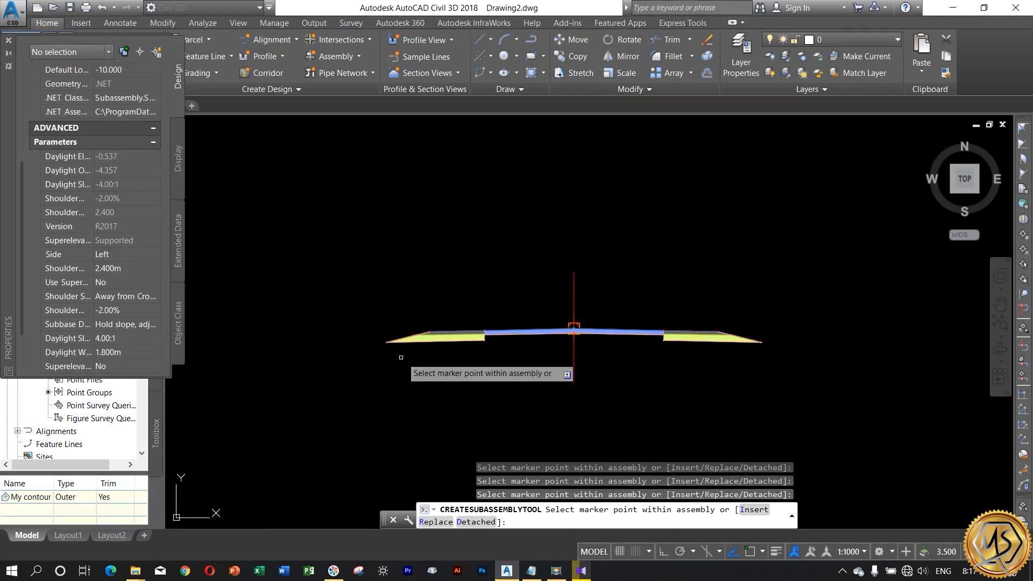
{"action": "scroll", "coordinate": [387, 353], "scroll_direction": "up", "scroll_amount": 2}
{"action": "left_click", "coordinate": [387, 337]}
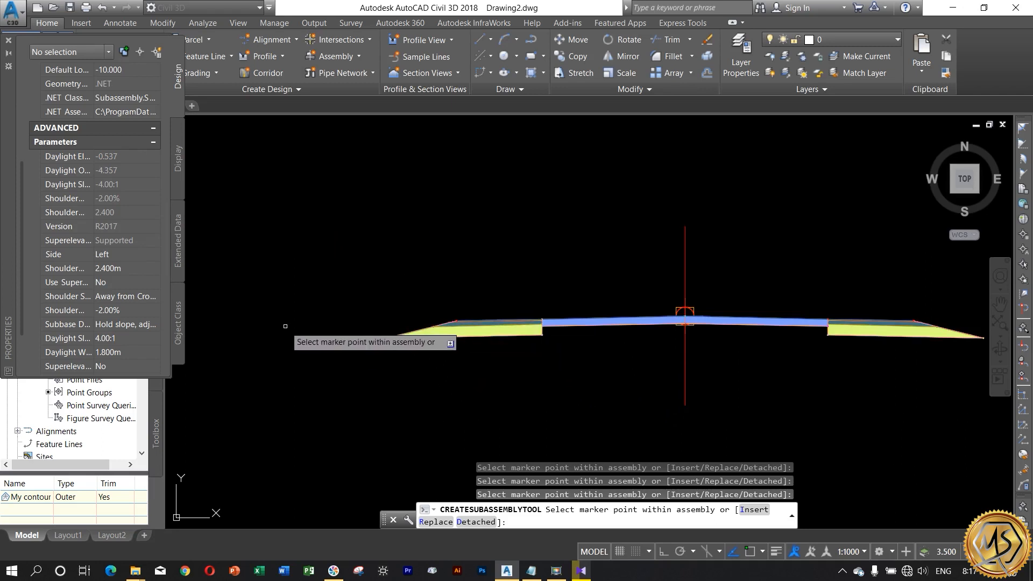
- Choose BasicSideSlopeCutDitch from the Metric Basic subassemblies and attach it to the outer edge of the left shoulder
{"action": "middle_click_drag", "start_coordinate": [674, 351], "coordinate": [377, 389]}
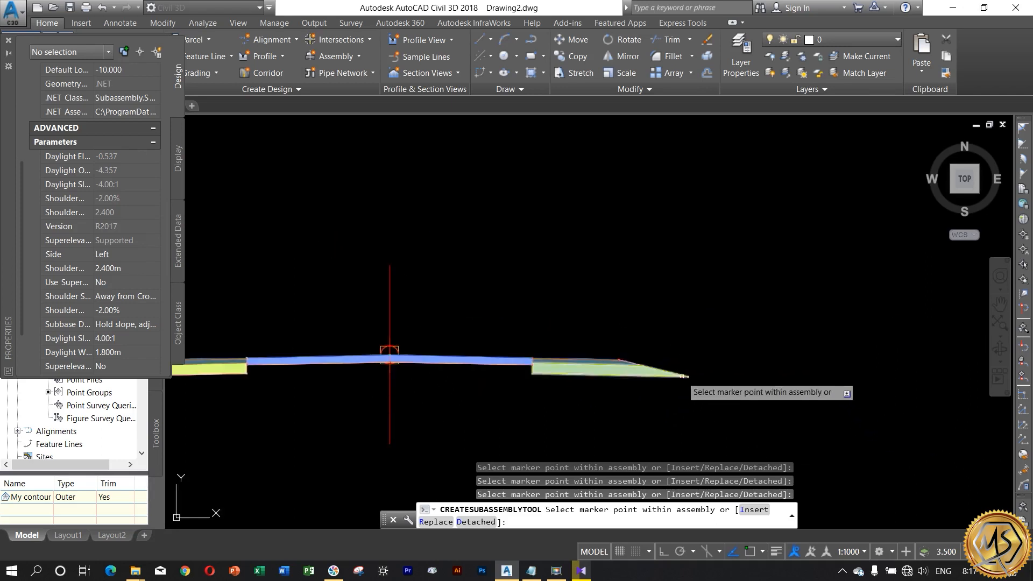
{"action": "scroll", "coordinate": [698, 413], "scroll_direction": "down", "scroll_amount": 2}
{"action": "middle_click_drag", "start_coordinate": [623, 413], "coordinate": [711, 357]}
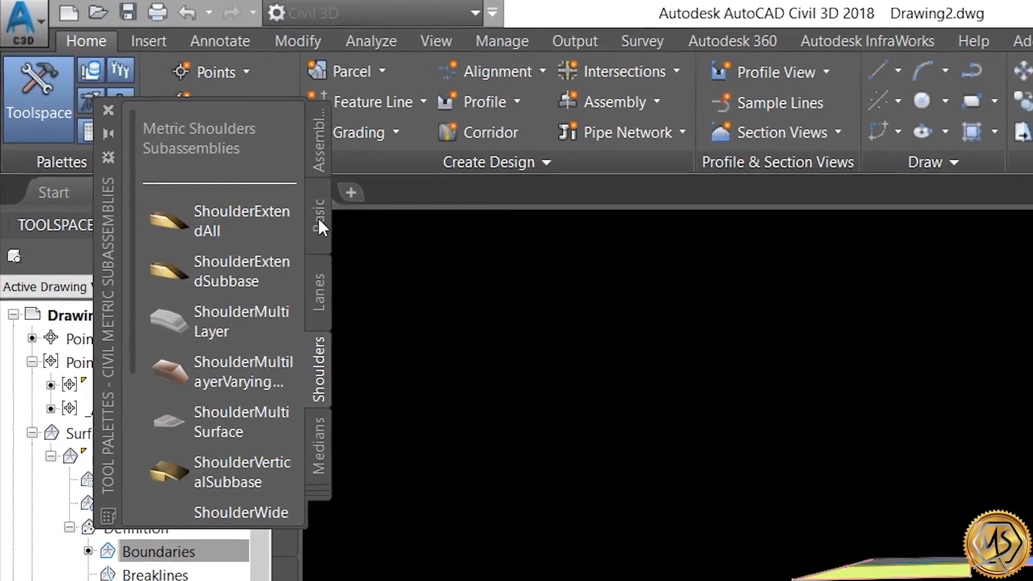
{"action": "left_click", "coordinate": [318, 217]}
{"action": "scroll", "coordinate": [232, 339], "scroll_direction": "down", "scroll_amount": 5}
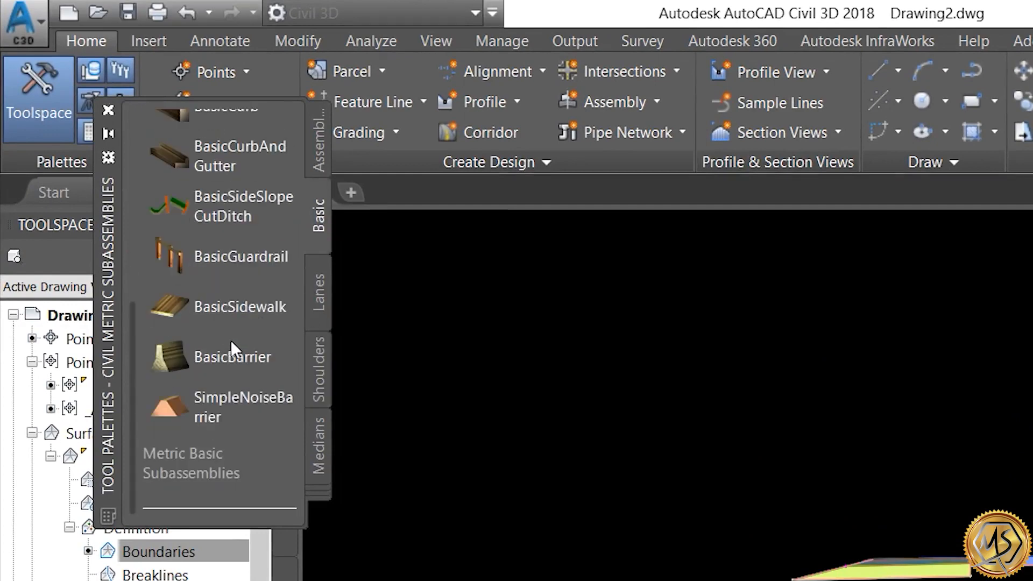
{"action": "scroll", "coordinate": [230, 340], "scroll_direction": "up", "scroll_amount": 3}
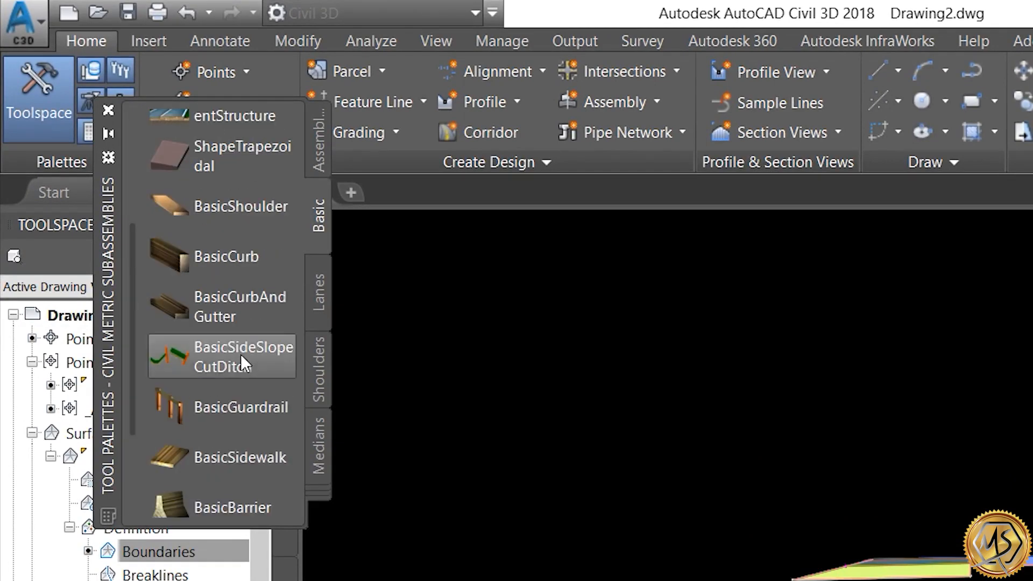
{"action": "left_click", "coordinate": [234, 356]}
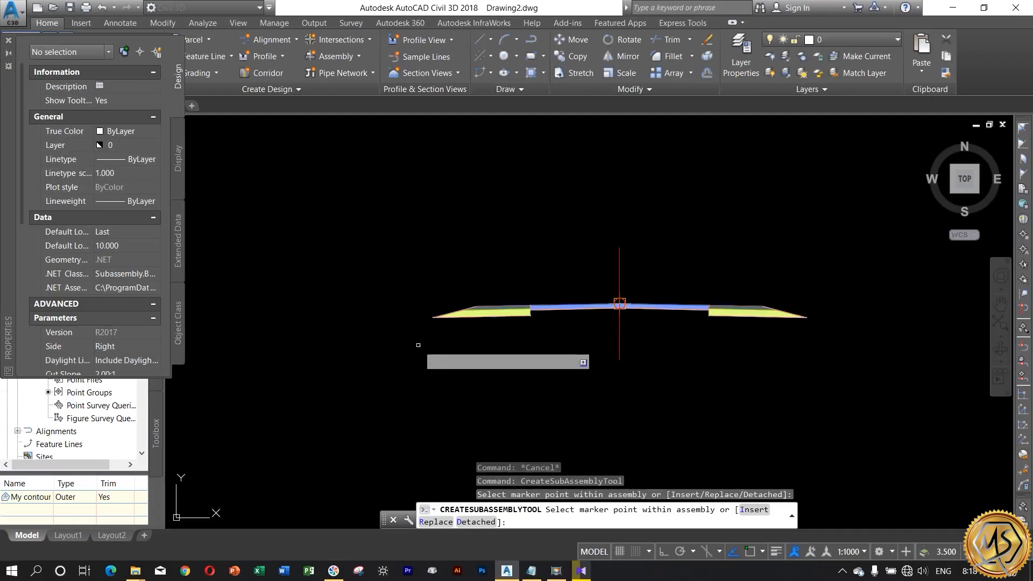
{"action": "scroll", "coordinate": [425, 328], "scroll_direction": "up", "scroll_amount": 8}
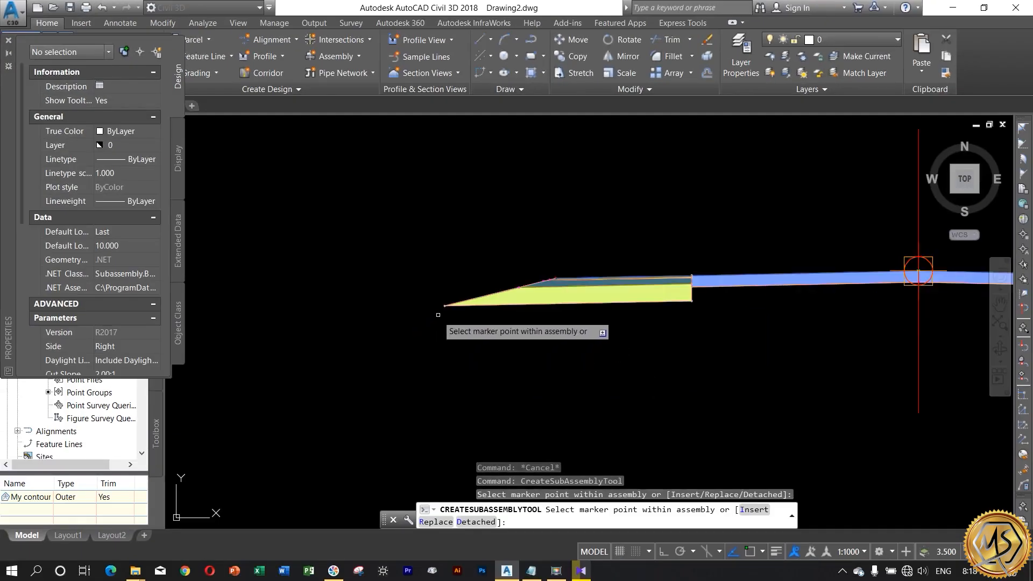
{"action": "scroll", "coordinate": [451, 280], "scroll_direction": "down", "scroll_amount": 8}
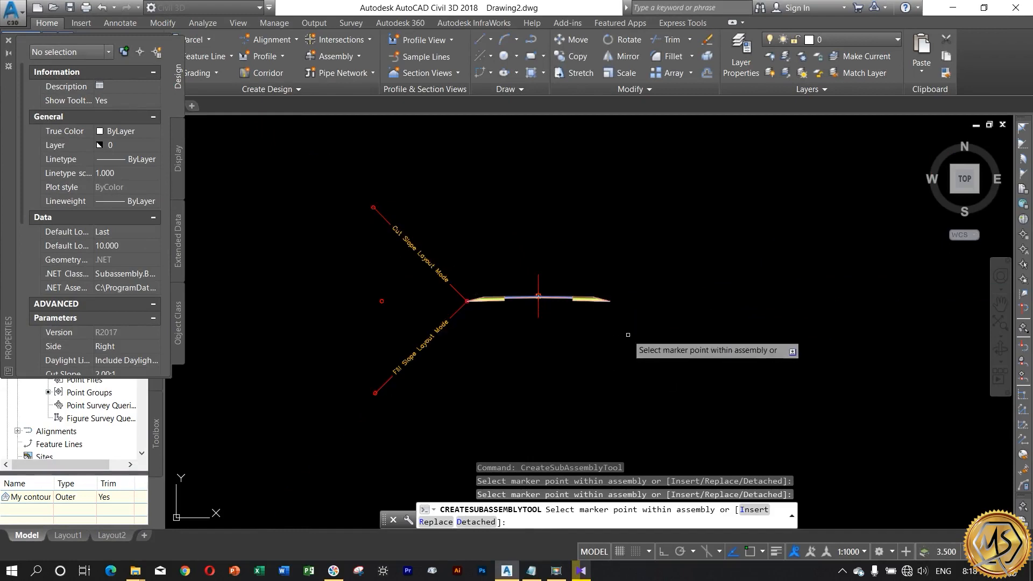
- Attach another BasicSideSlopeCutDitch to the outer edge of the right shoulder, end the command and close the subassembly palette
{"action": "scroll", "coordinate": [474, 293], "scroll_direction": "up", "scroll_amount": 6}
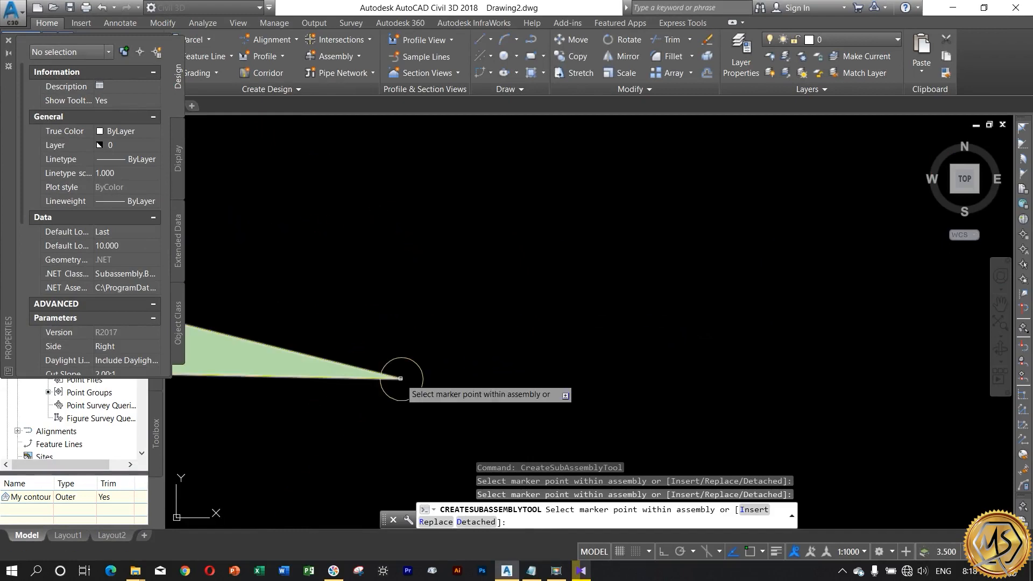
{"action": "scroll", "coordinate": [516, 333], "scroll_direction": "down", "scroll_amount": 6}
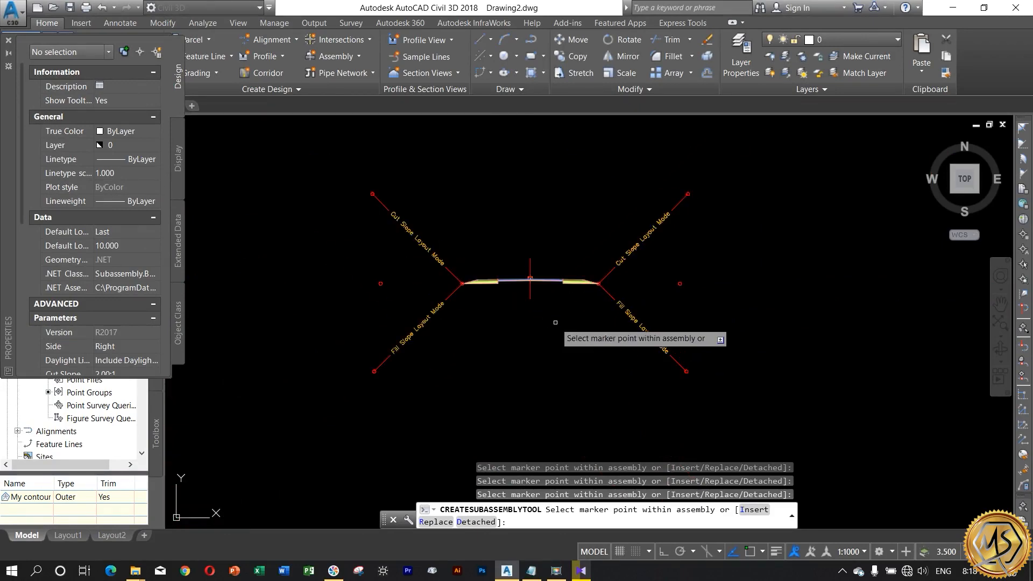
{"action": "scroll", "coordinate": [545, 324], "scroll_direction": "down", "scroll_amount": 4}
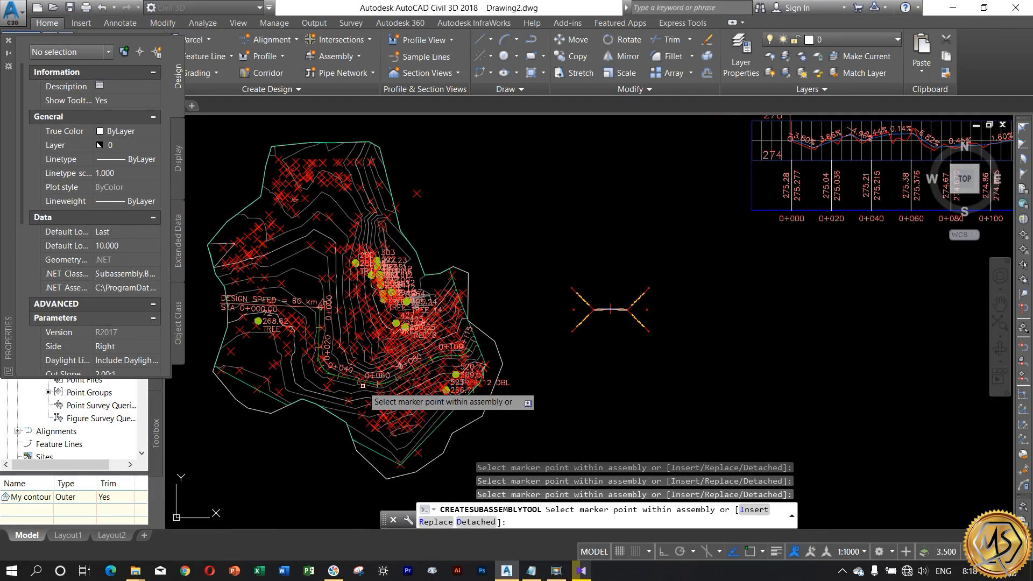
{"action": "key", "text": "Escape"}
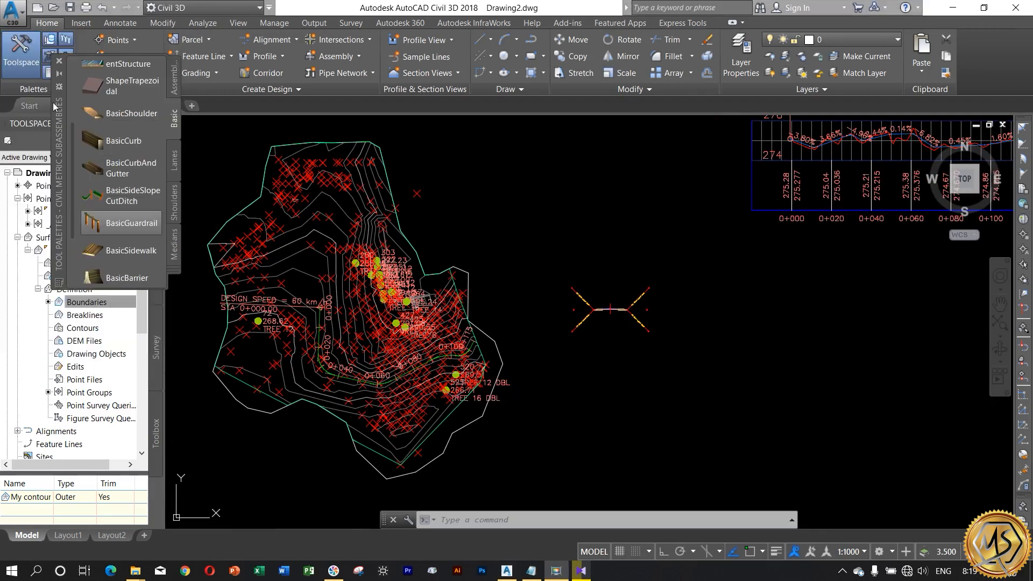
{"action": "left_click", "coordinate": [59, 62]}
{"action": "mouse_move", "coordinate": [400, 268]}
{"action": "middle_mouse_down"}
{"action": "mouse_move", "coordinate": [499, 262]}
{"action": "mouse_move", "coordinate": [610, 234]}
{"action": "middle_mouse_up"}
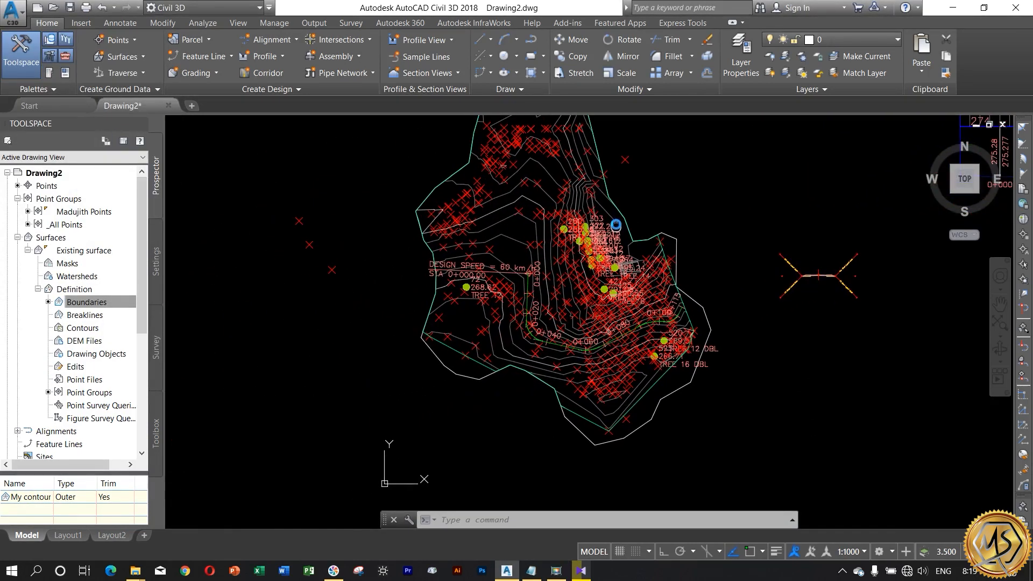
- Start a new corridor named with the owner's name followed by "Corridor", keeping Existing surface - Surface (1) as its profile
{"action": "left_click", "coordinate": [267, 74]}
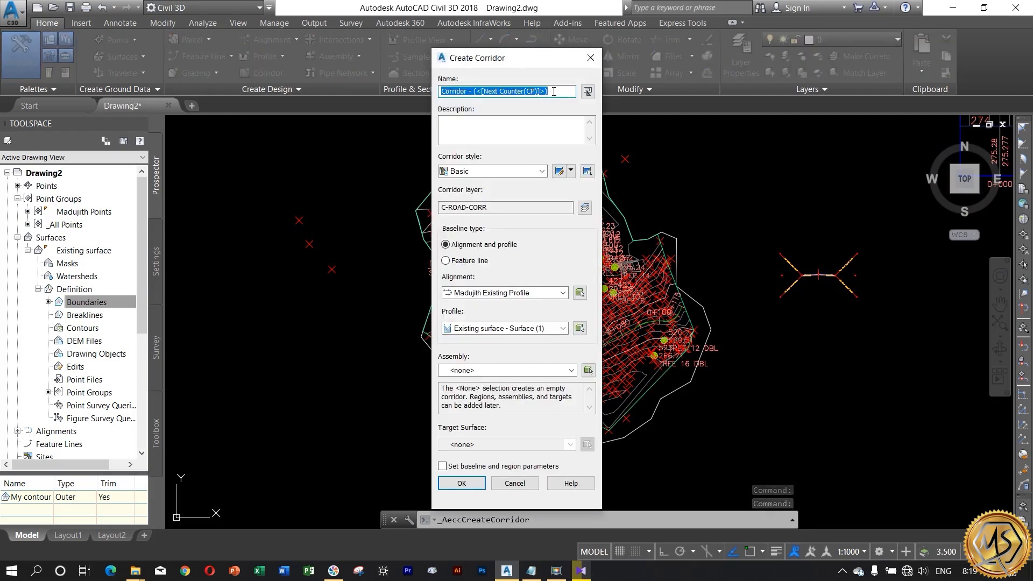
{"action": "type", "text": "Madujith Corridor"}
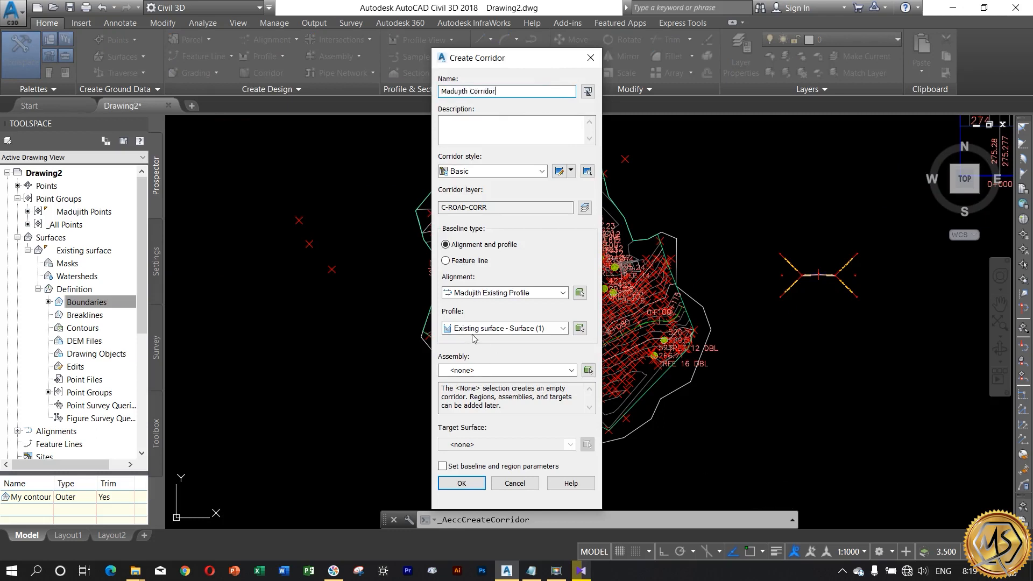
{"action": "left_click", "coordinate": [563, 328]}
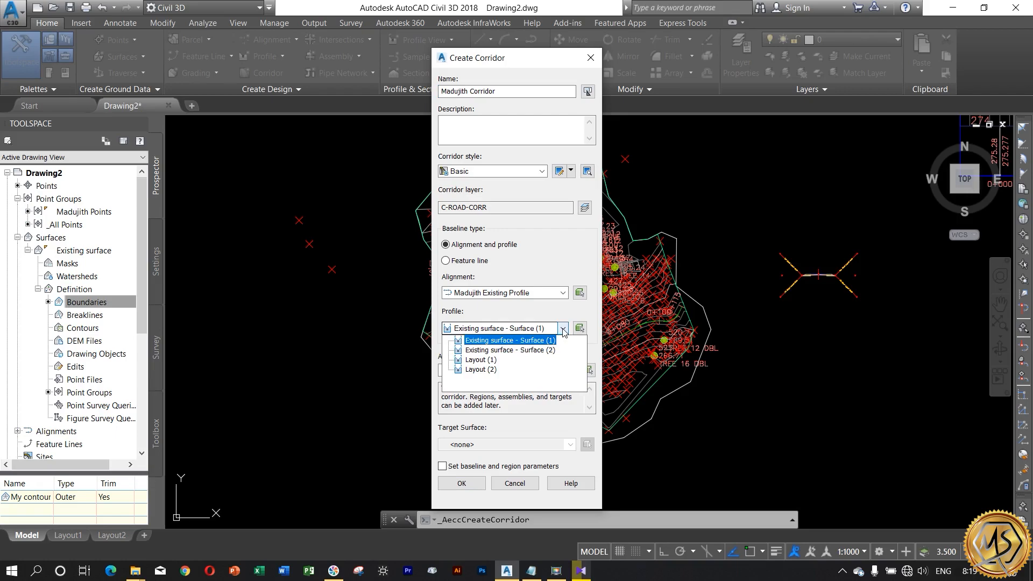
{"action": "left_click", "coordinate": [562, 329]}
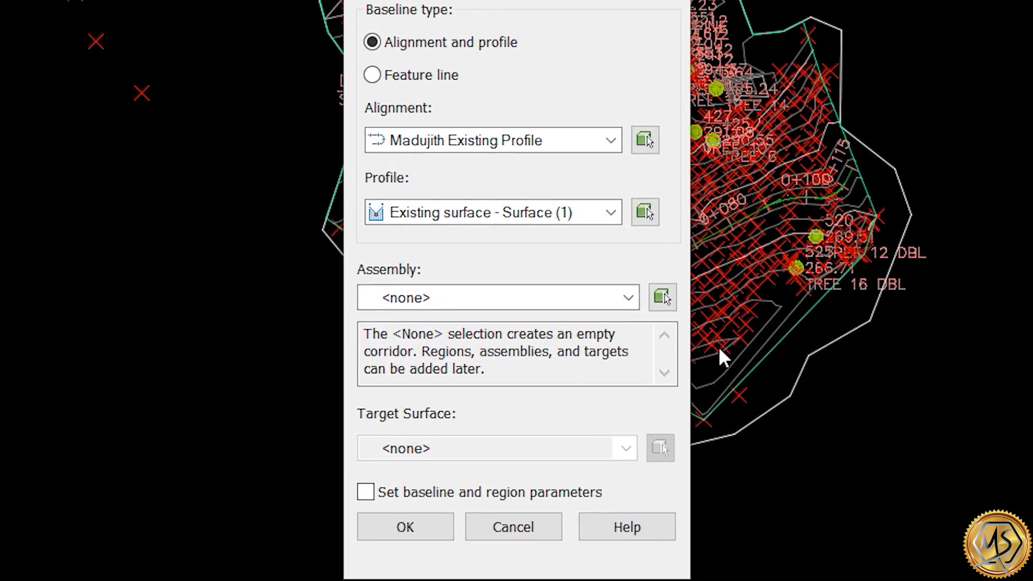
- Assign the road assembly to the corridor, set Existing surface as the target surface and accept the corridor settings
{"action": "left_click", "coordinate": [629, 297]}
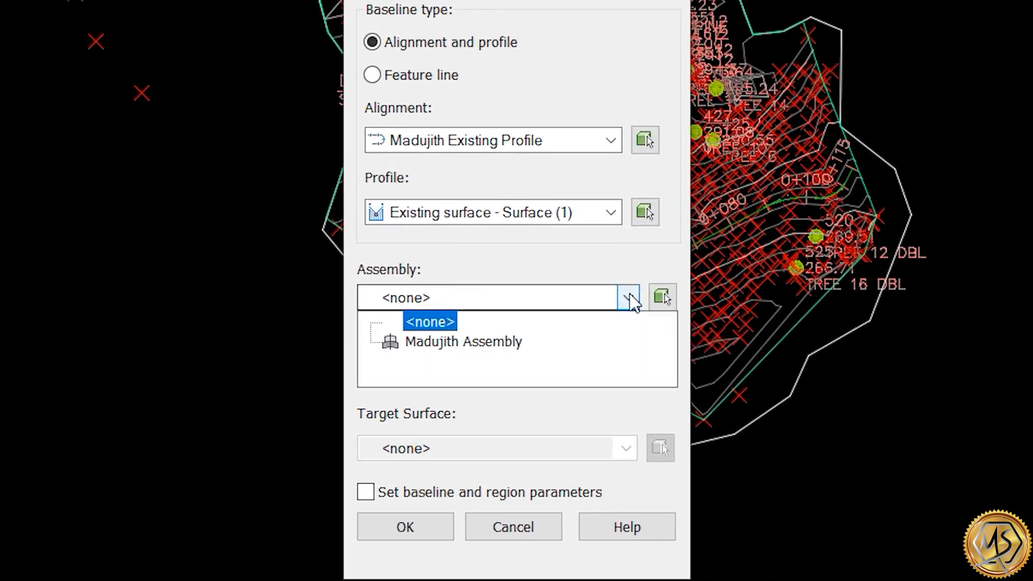
{"action": "left_click", "coordinate": [440, 342]}
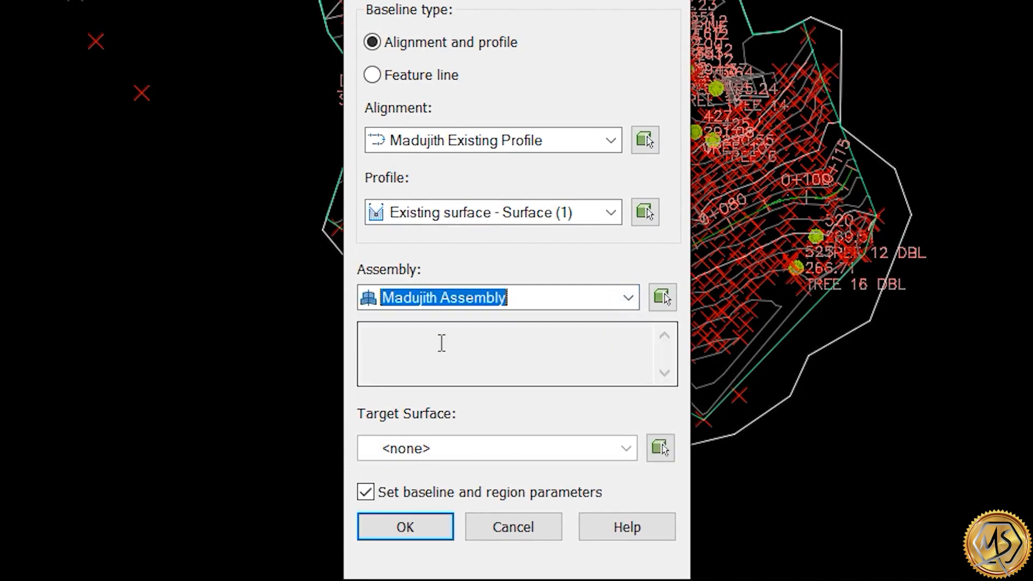
{"action": "left_click", "coordinate": [627, 447]}
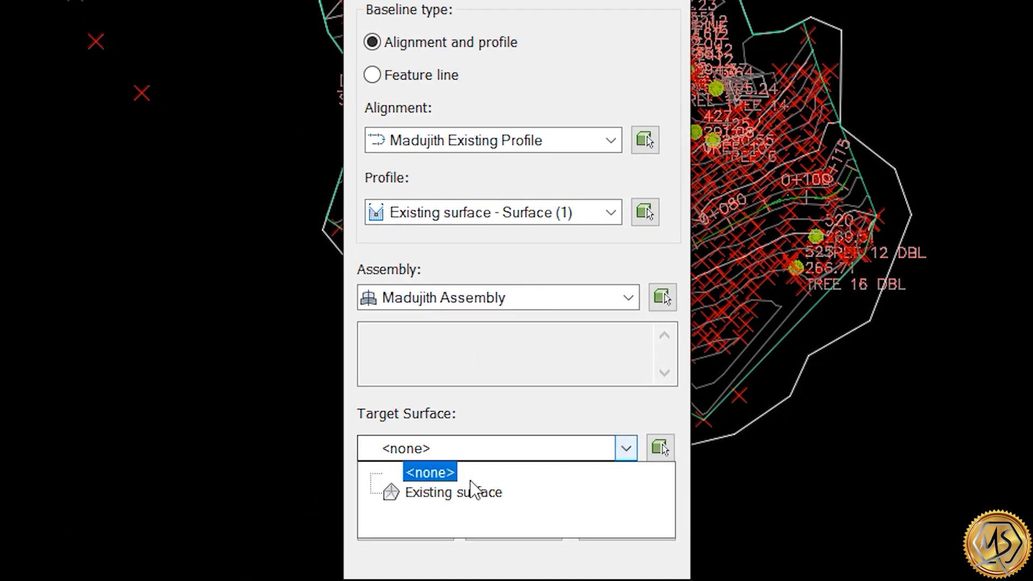
{"action": "left_click", "coordinate": [443, 493]}
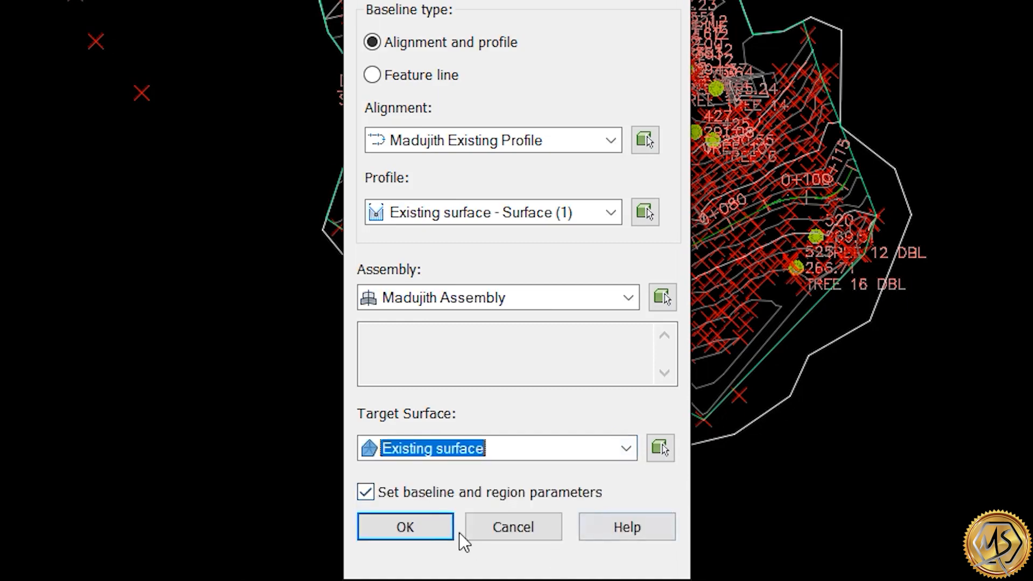
{"action": "left_click", "coordinate": [407, 521]}
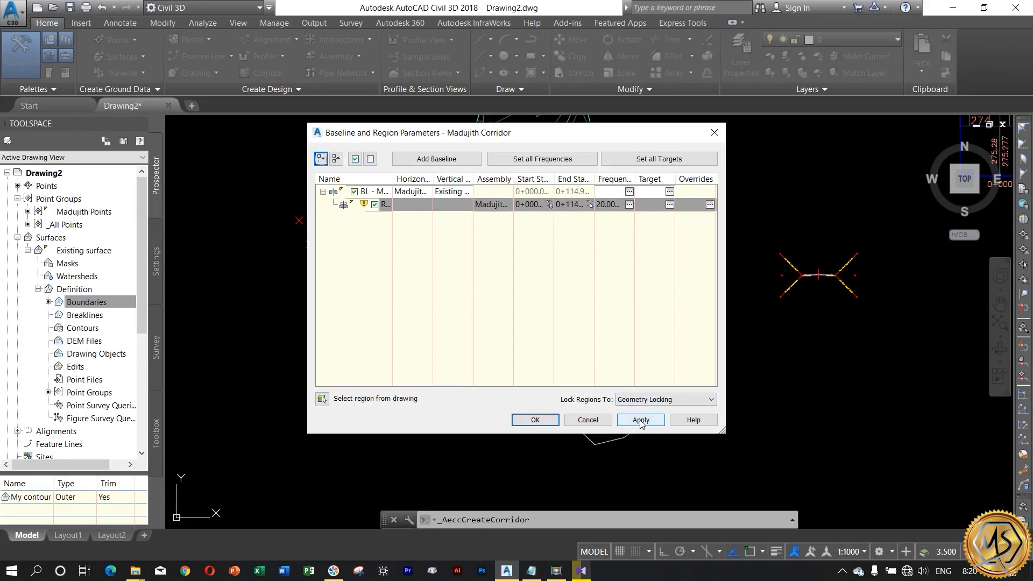
- Apply the baseline and region parameters, rebuild the corridor and accept the dialog
{"action": "left_click", "coordinate": [641, 421]}
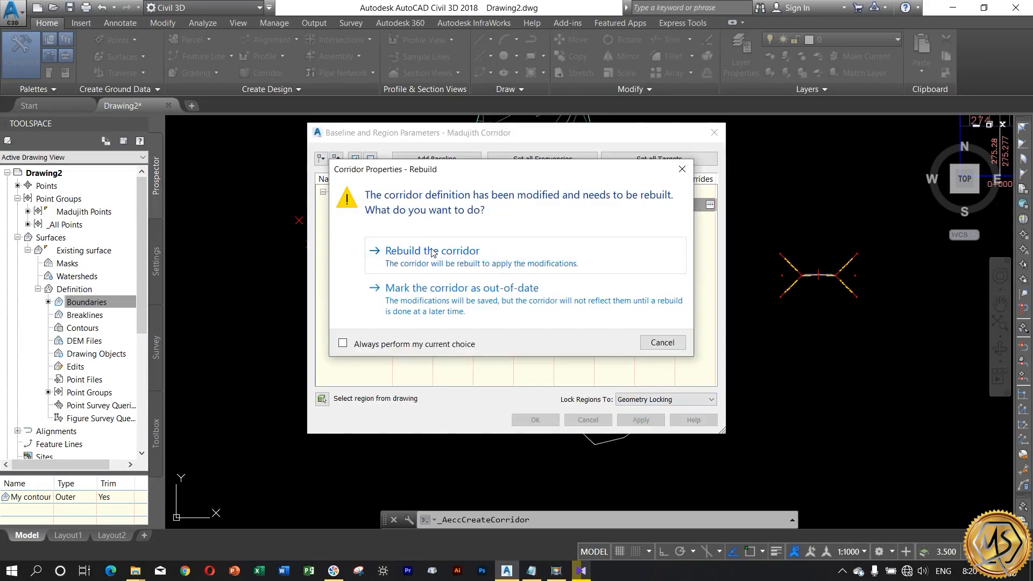
{"action": "left_click", "coordinate": [432, 251]}
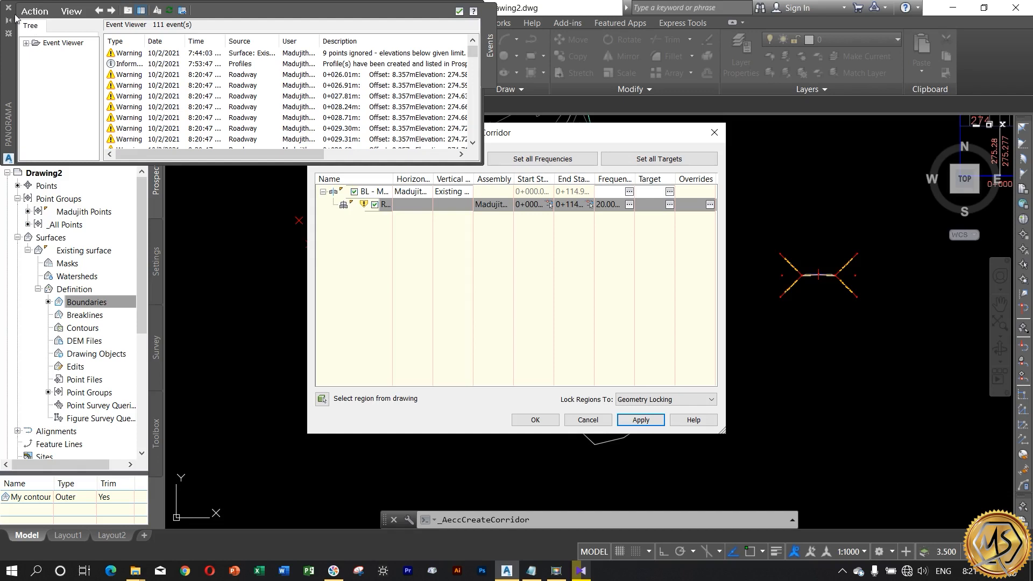
{"action": "left_click", "coordinate": [535, 420]}
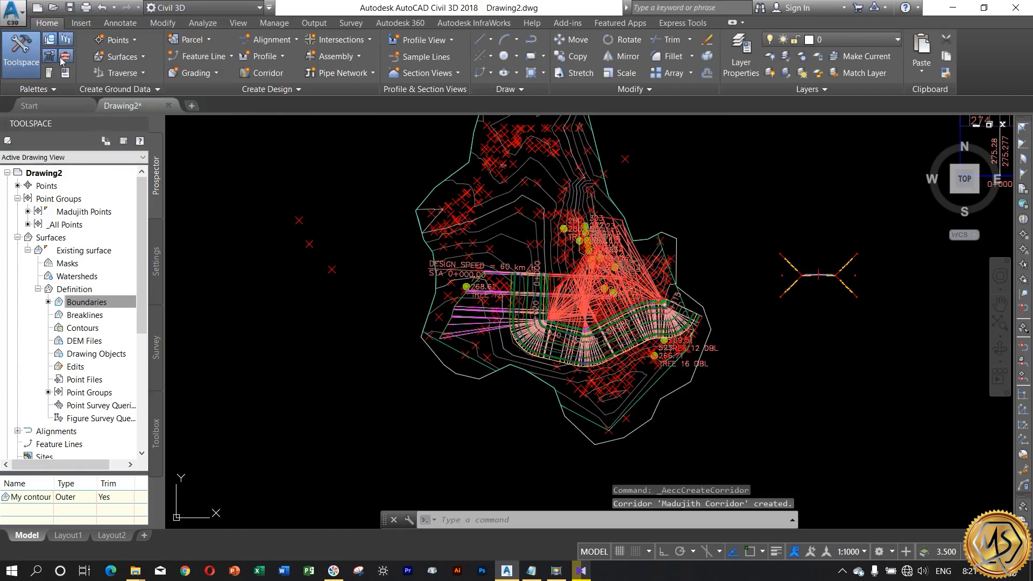
{"action": "scroll", "coordinate": [657, 380], "scroll_direction": "up", "scroll_amount": 4}
{"action": "scroll", "coordinate": [627, 301], "scroll_direction": "down", "scroll_amount": 2}
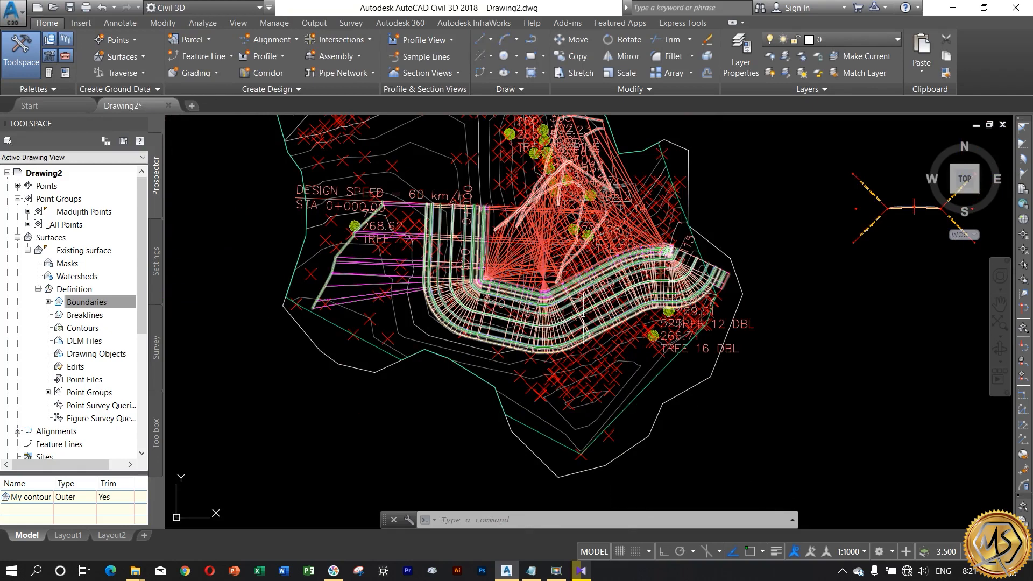
{"action": "scroll", "coordinate": [626, 289], "scroll_direction": "up", "scroll_amount": 1}
{"action": "scroll", "coordinate": [604, 367], "scroll_direction": "up", "scroll_amount": 1}
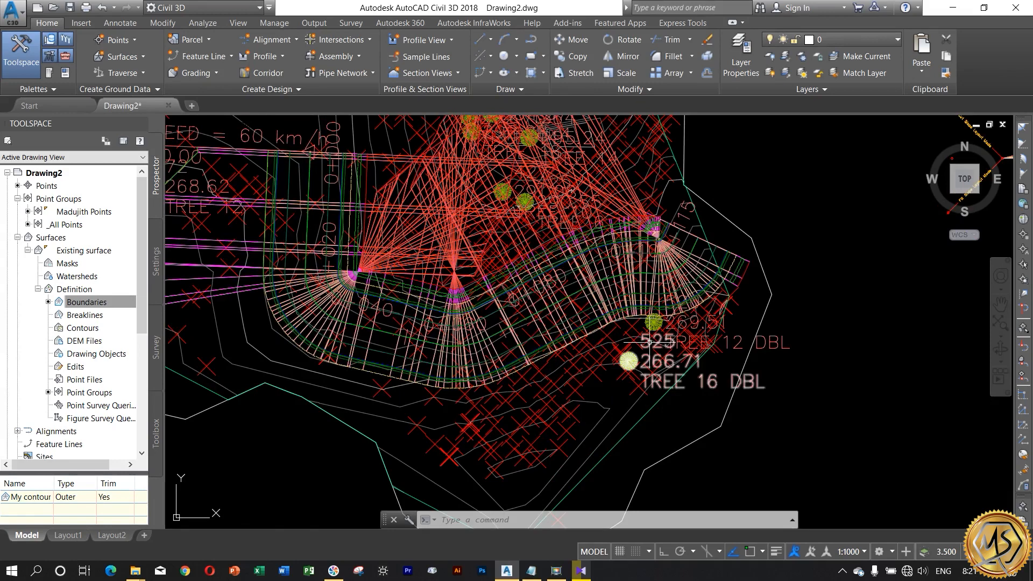
{"action": "scroll", "coordinate": [650, 342], "scroll_direction": "down", "scroll_amount": 2}
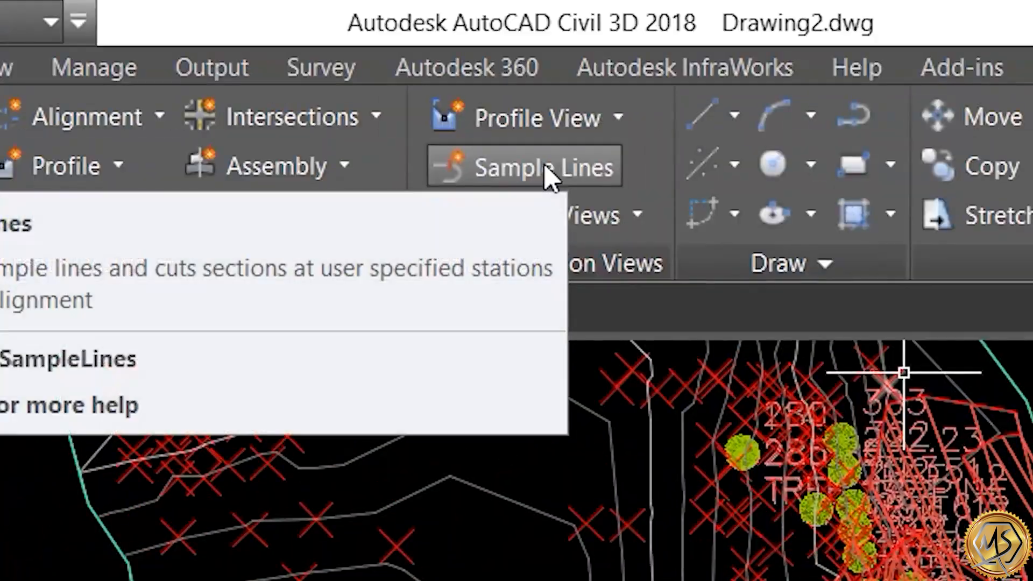
- Create a sample line group for the existing alignment, sampling both Existing surface and the corridor with the default settings
{"action": "left_click", "coordinate": [546, 171]}
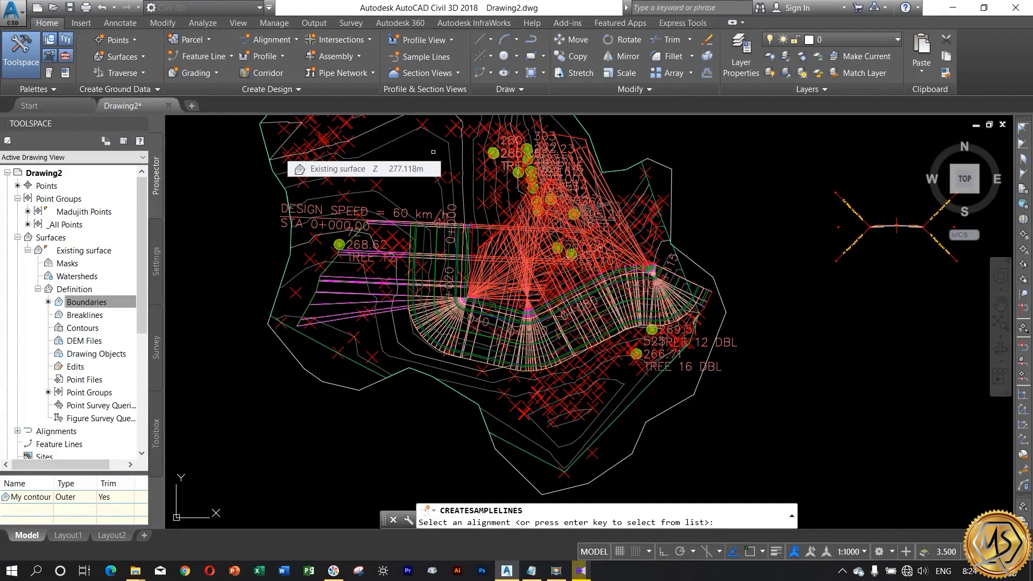
{"action": "key", "text": "Return"}
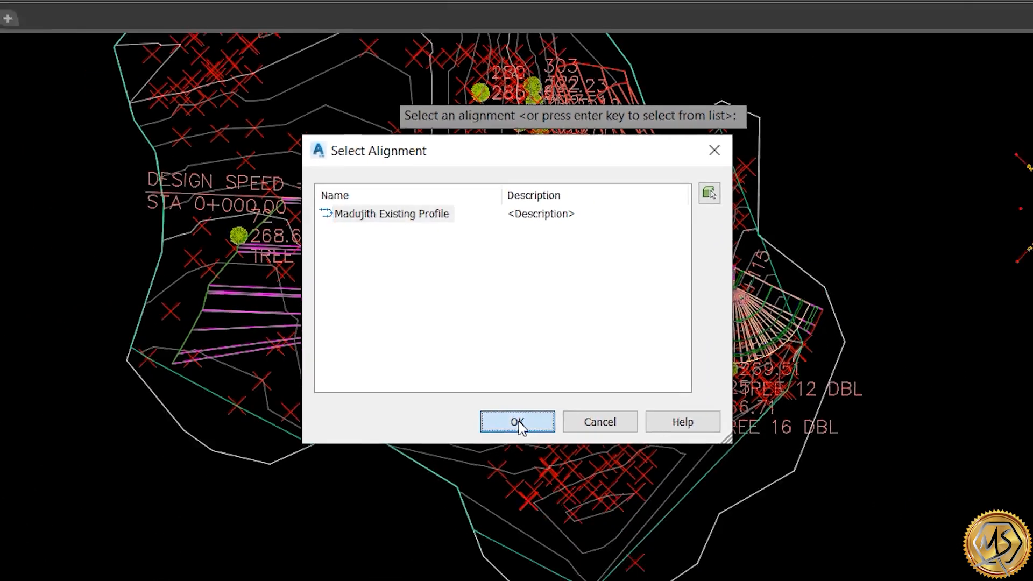
{"action": "left_click", "coordinate": [520, 505]}
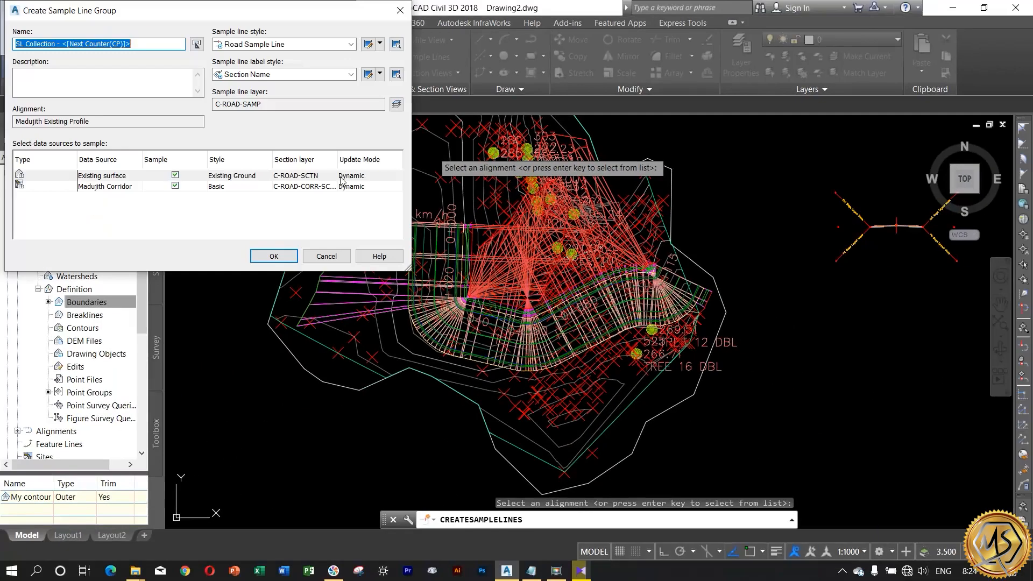
{"action": "left_click", "coordinate": [273, 257]}
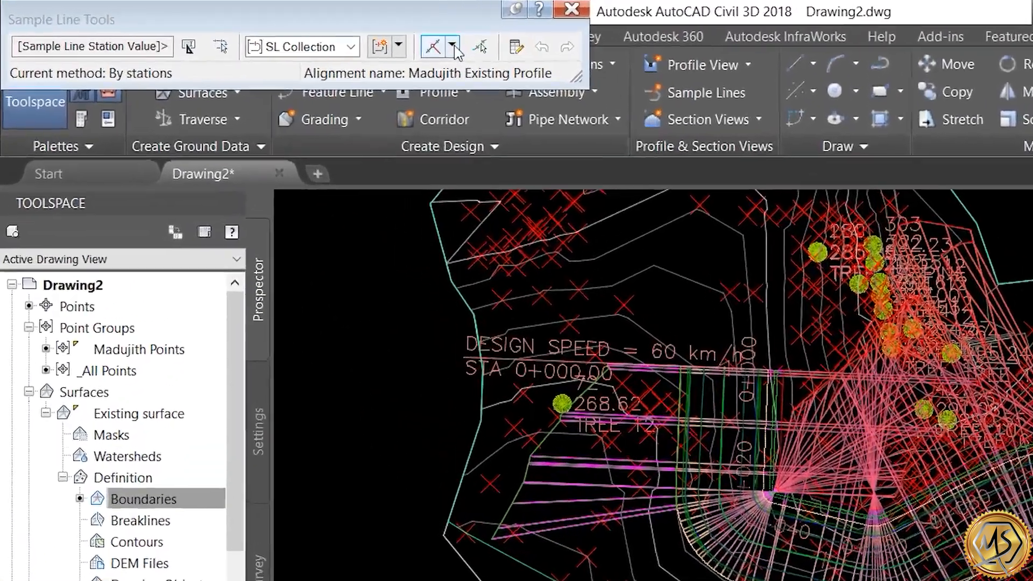
- Begin creating sample lines by range of stations and set the sampling increment along tangents to 10 m
{"action": "left_click", "coordinate": [274, 26]}
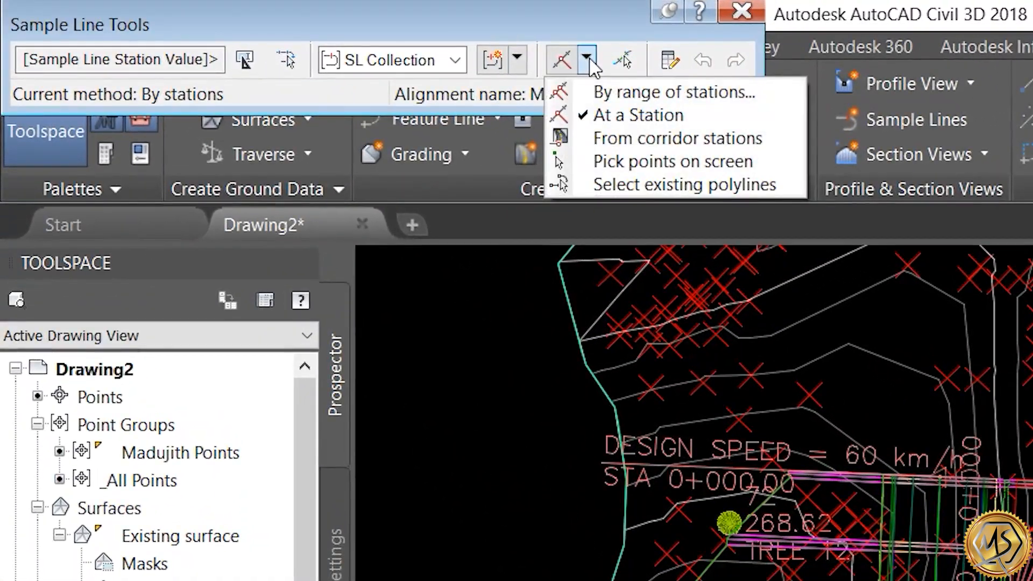
{"action": "left_click", "coordinate": [630, 99]}
{"action": "left_click_drag", "start_coordinate": [591, 172], "coordinate": [583, 316]}
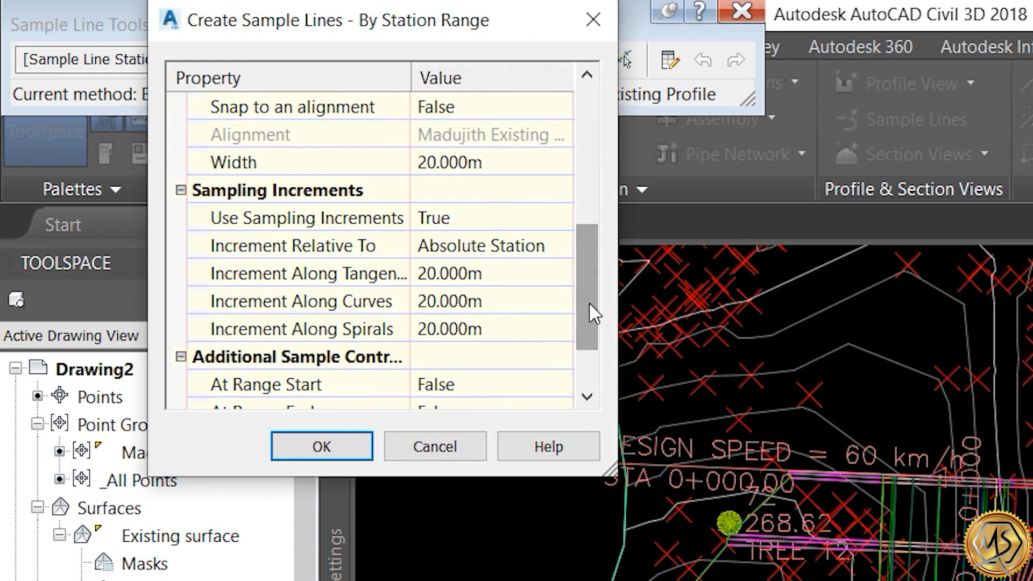
{"action": "left_click", "coordinate": [501, 274]}
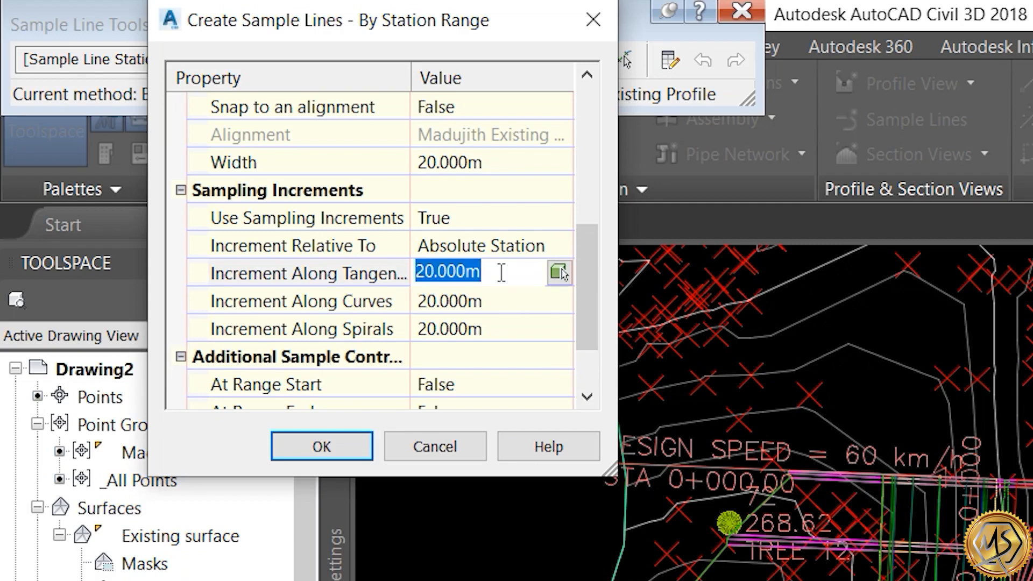
{"action": "type", "text": "10"}
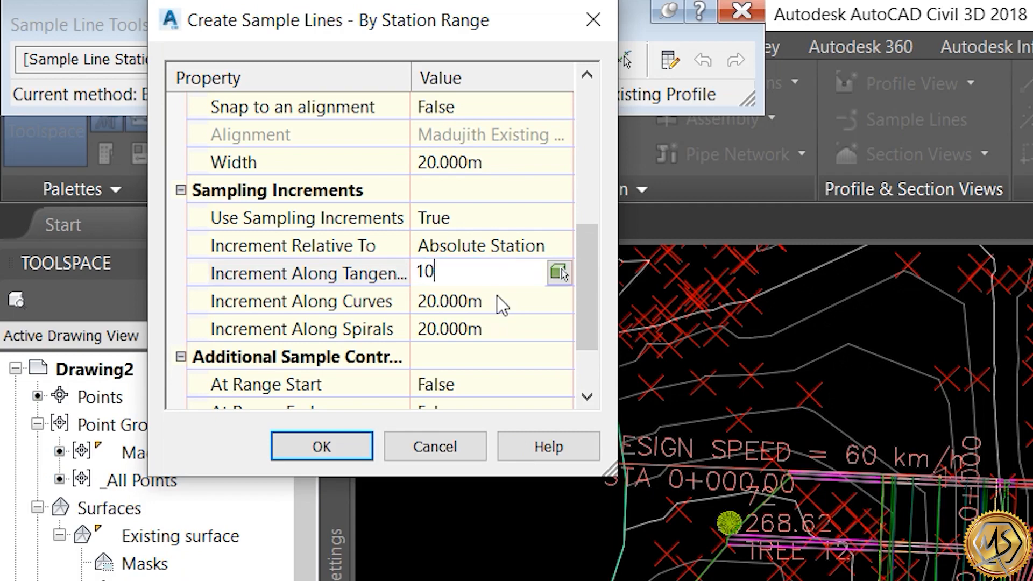
- Set the increments along curves and spirals to 5 m, generate the sample lines and close the sample line tools and event viewer
{"action": "left_click", "coordinate": [504, 300]}
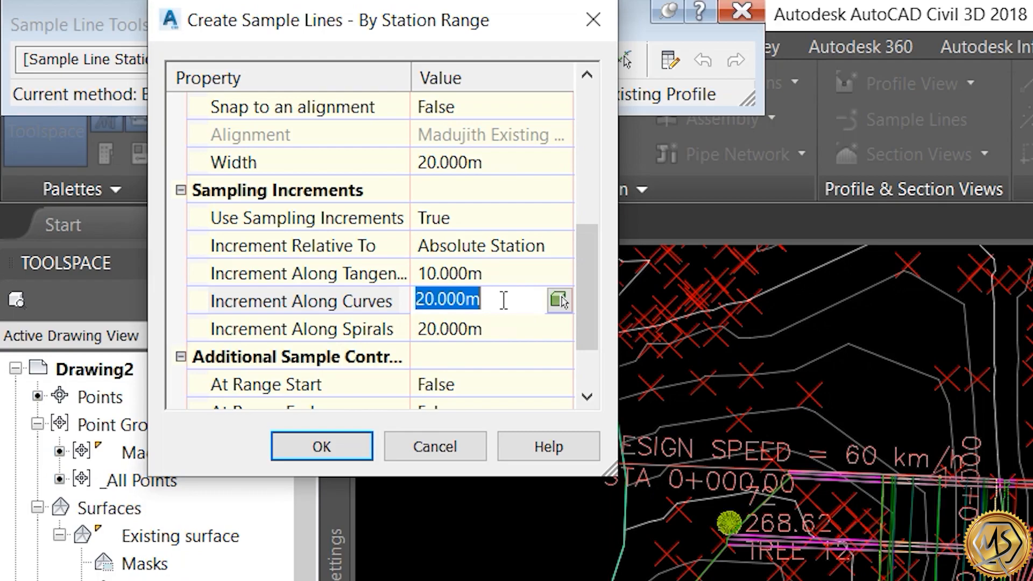
{"action": "type", "text": "5"}
{"action": "left_click", "coordinate": [503, 332]}
{"action": "type", "text": "5"}
{"action": "left_click", "coordinate": [340, 451]}
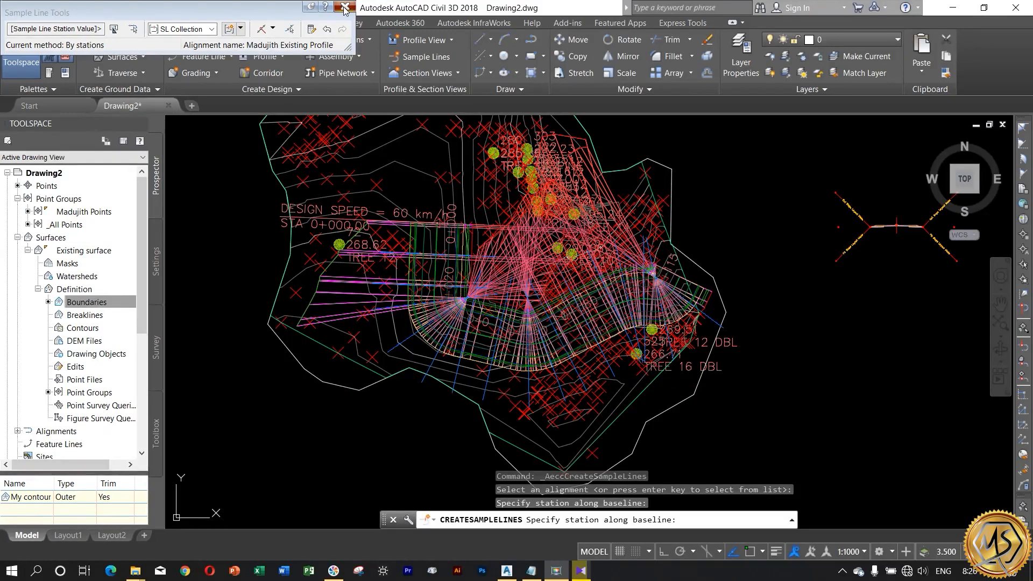
{"action": "left_click", "coordinate": [344, 8]}
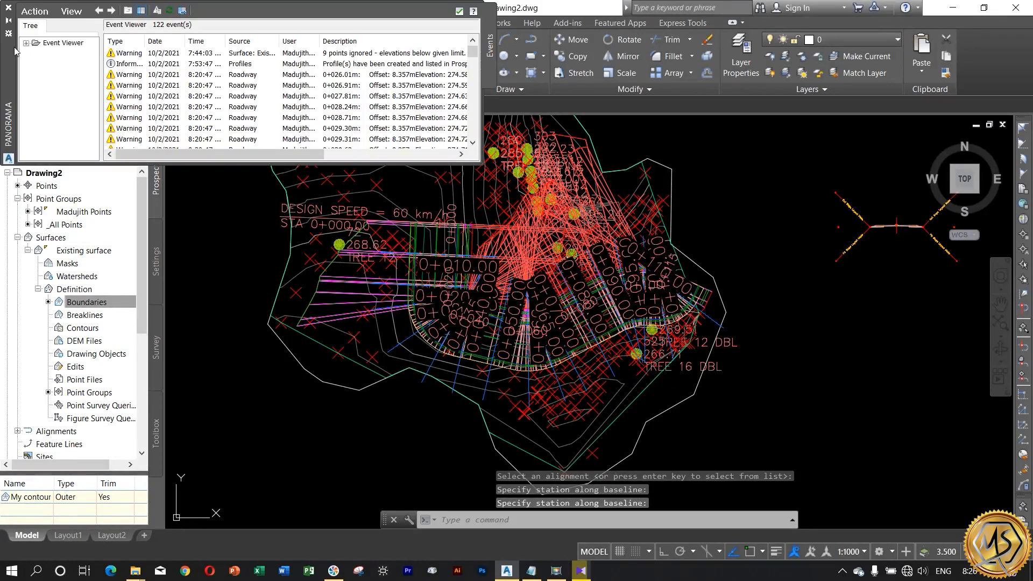
{"action": "left_click", "coordinate": [4, 11]}
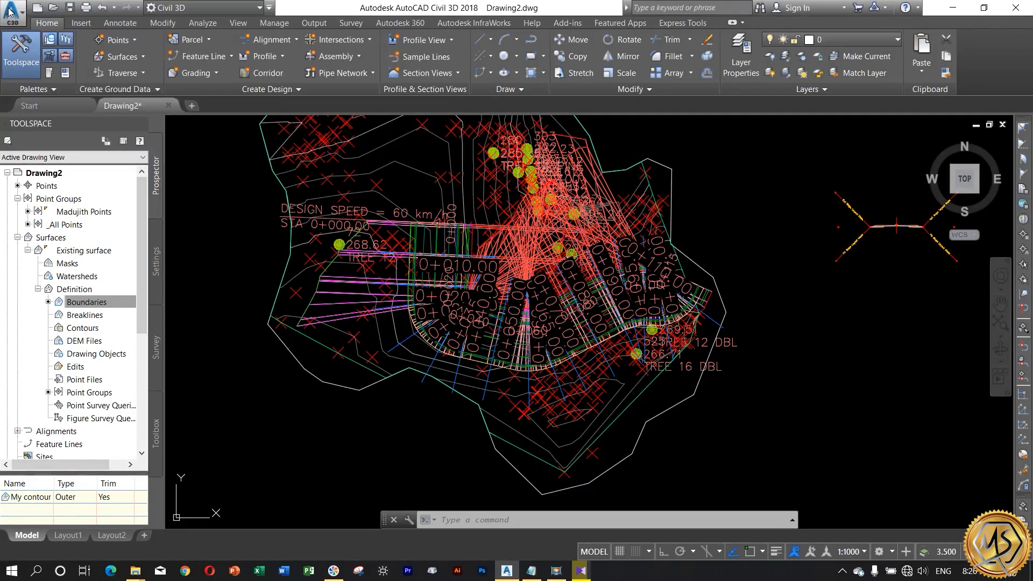
- Set up multiple section views for SL Collection - 1, keeping Production placement, the Road Section style and the Offsets Only band set
{"action": "left_click", "coordinate": [457, 73]}
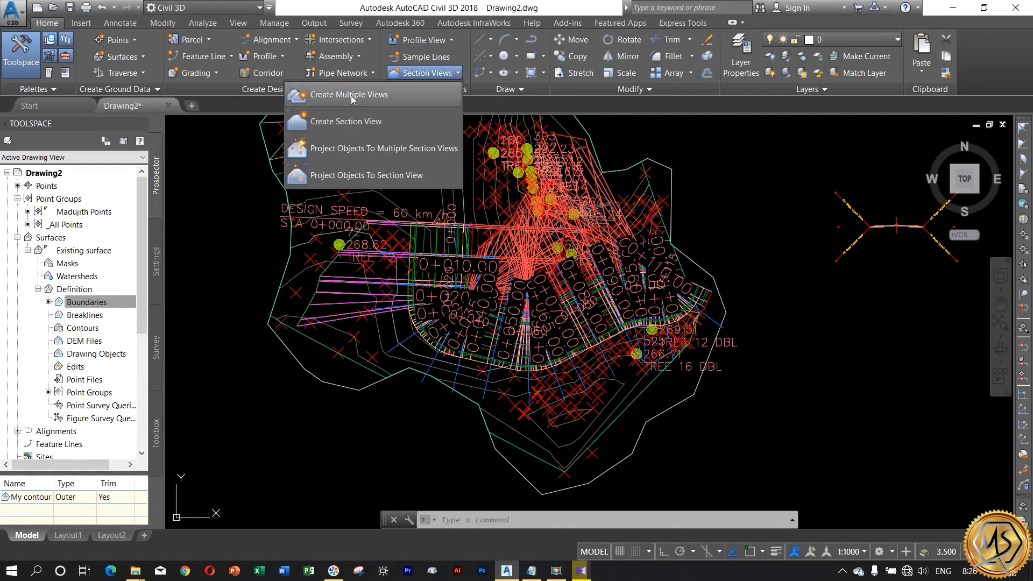
{"action": "left_click", "coordinate": [368, 96]}
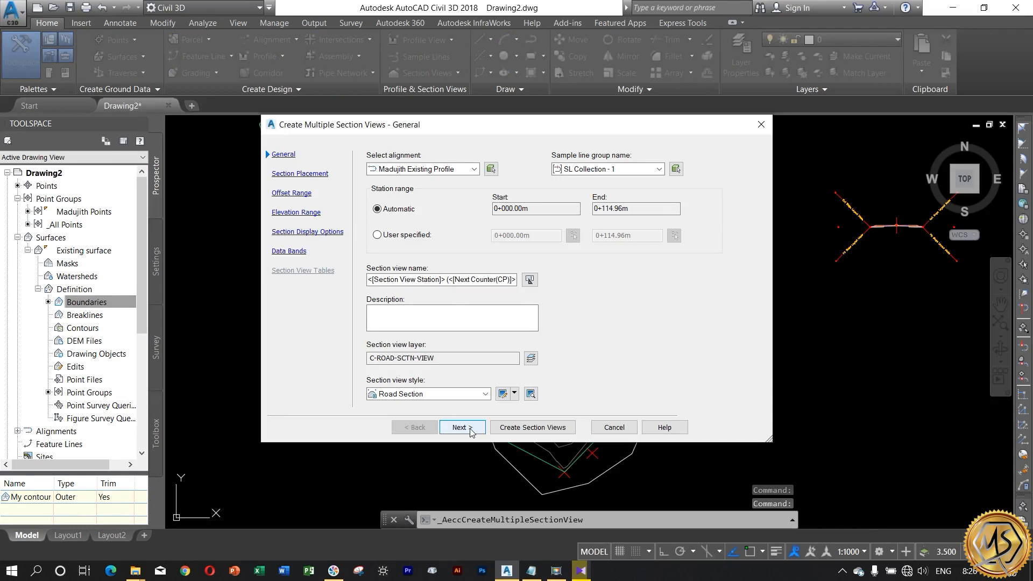
{"action": "left_click", "coordinate": [462, 427]}
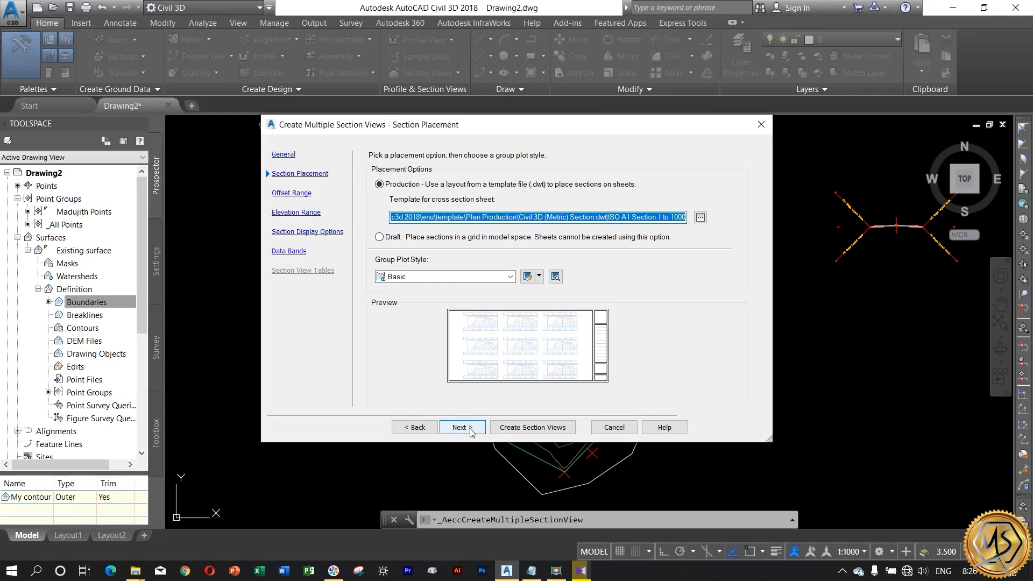
{"action": "left_click", "coordinate": [461, 427]}
{"action": "left_click", "coordinate": [462, 427]}
{"action": "left_click", "coordinate": [462, 427]}
{"action": "left_click", "coordinate": [462, 427]}
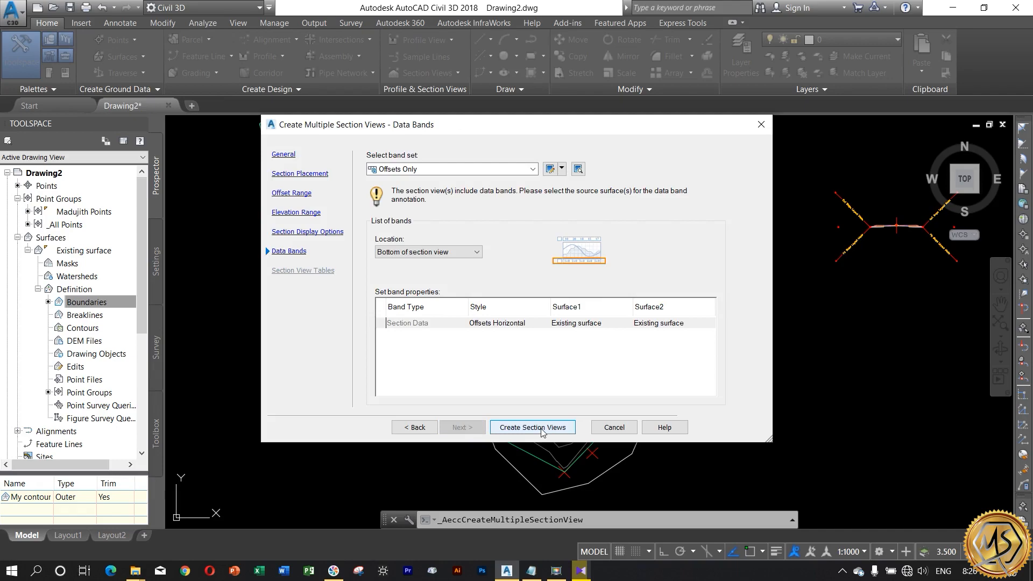
{"action": "left_click", "coordinate": [542, 427]}
- Place the section view sheets in the empty area to the right of the profile view
{"action": "scroll", "coordinate": [565, 341], "scroll_direction": "down", "scroll_amount": 5}
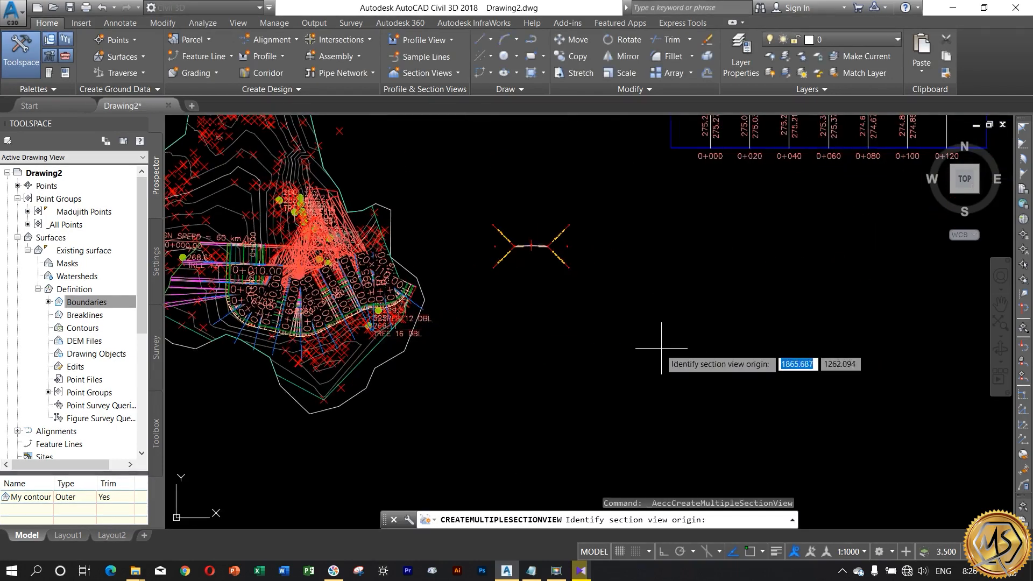
{"action": "scroll", "coordinate": [594, 380], "scroll_direction": "down", "scroll_amount": 2}
{"action": "middle_click_drag", "start_coordinate": [697, 376], "coordinate": [454, 344]}
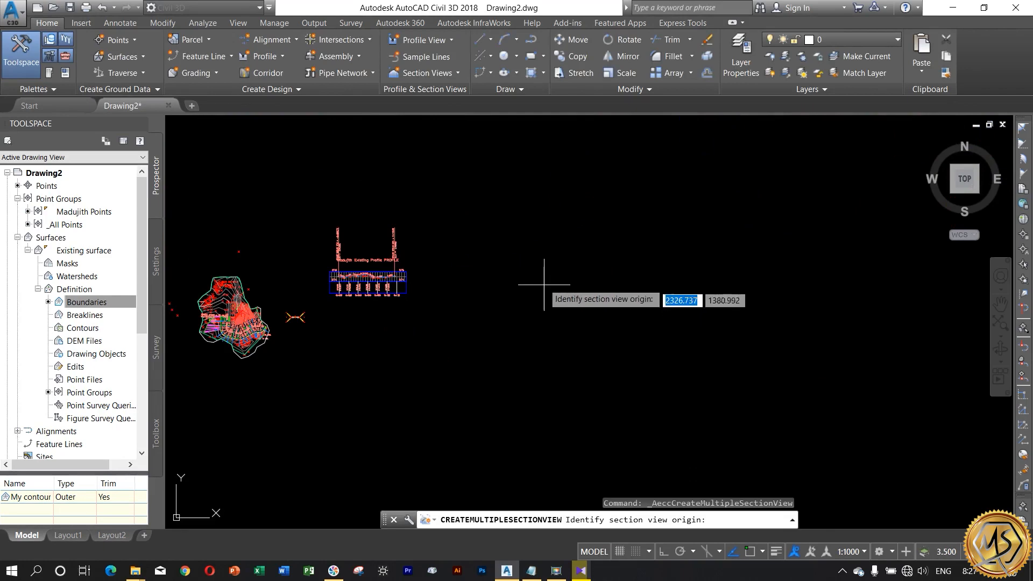
{"action": "left_click", "coordinate": [523, 254]}
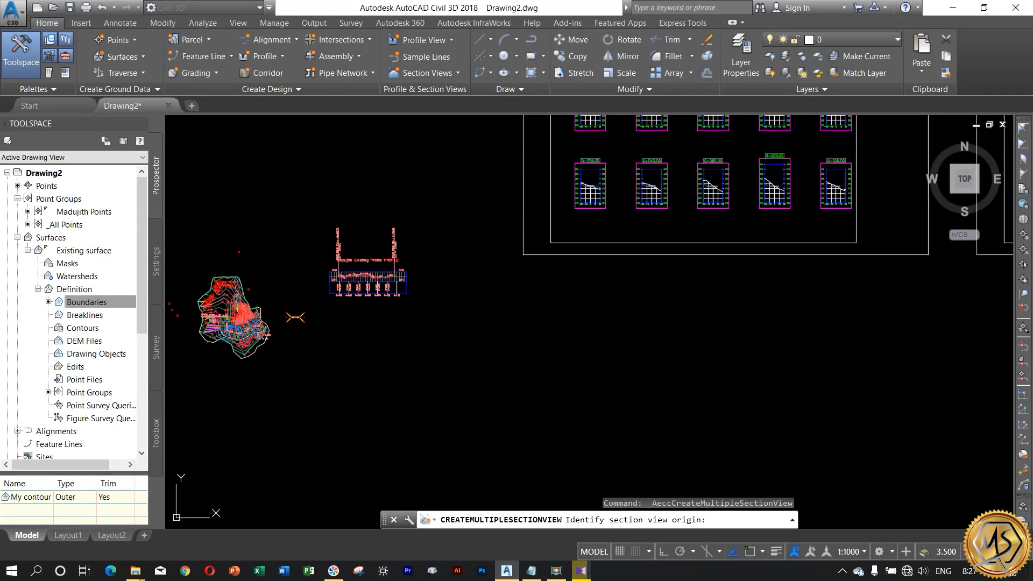
- Examine the ground and corridor lines in the generated cross-section views, including stations 0+040.00 and 0+020.00
{"action": "middle_click_drag", "start_coordinate": [623, 193], "coordinate": [598, 321]}
{"action": "scroll", "coordinate": [598, 323], "scroll_direction": "up", "scroll_amount": 10}
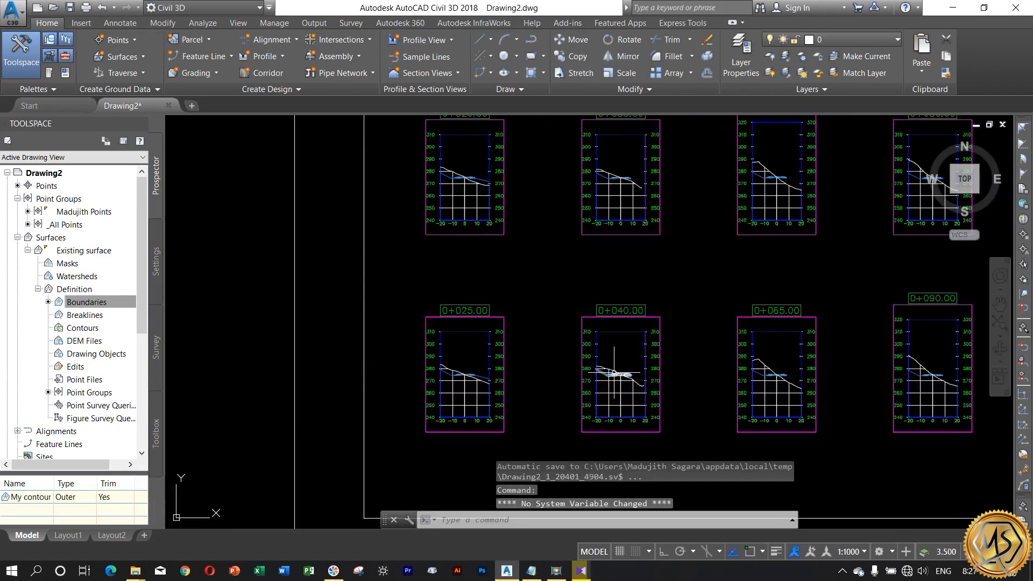
{"action": "scroll", "coordinate": [576, 393], "scroll_direction": "down", "scroll_amount": 10}
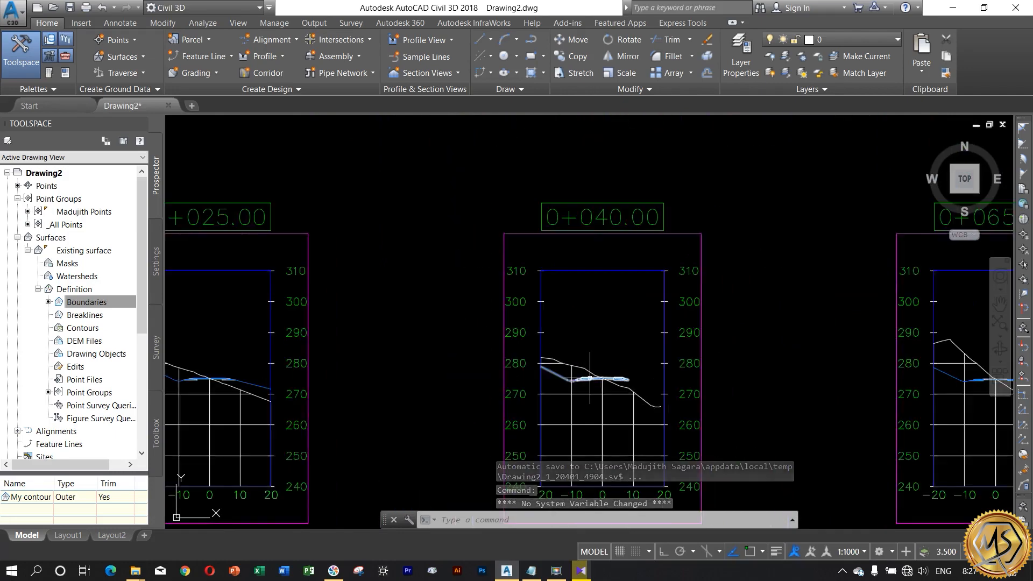
{"action": "scroll", "coordinate": [499, 392], "scroll_direction": "down", "scroll_amount": 2}
{"action": "middle_click_drag", "start_coordinate": [499, 398], "coordinate": [705, 350]}
{"action": "middle_click_drag", "start_coordinate": [542, 406], "coordinate": [583, 325]}
{"action": "scroll", "coordinate": [642, 304], "scroll_direction": "up", "scroll_amount": 4}
{"action": "scroll", "coordinate": [643, 303], "scroll_direction": "up", "scroll_amount": 10}
{"action": "scroll", "coordinate": [803, 323], "scroll_direction": "down", "scroll_amount": 3}
{"action": "scroll", "coordinate": [803, 324], "scroll_direction": "down", "scroll_amount": 2}
{"action": "middle_click_drag", "start_coordinate": [802, 324], "coordinate": [228, 495]}
{"action": "scroll", "coordinate": [542, 350], "scroll_direction": "down", "scroll_amount": 4}
{"action": "middle_click_drag", "start_coordinate": [542, 350], "coordinate": [219, 498]}
{"action": "scroll", "coordinate": [579, 362], "scroll_direction": "up", "scroll_amount": 6}
{"action": "middle_click_drag", "start_coordinate": [511, 258], "coordinate": [528, 251]}
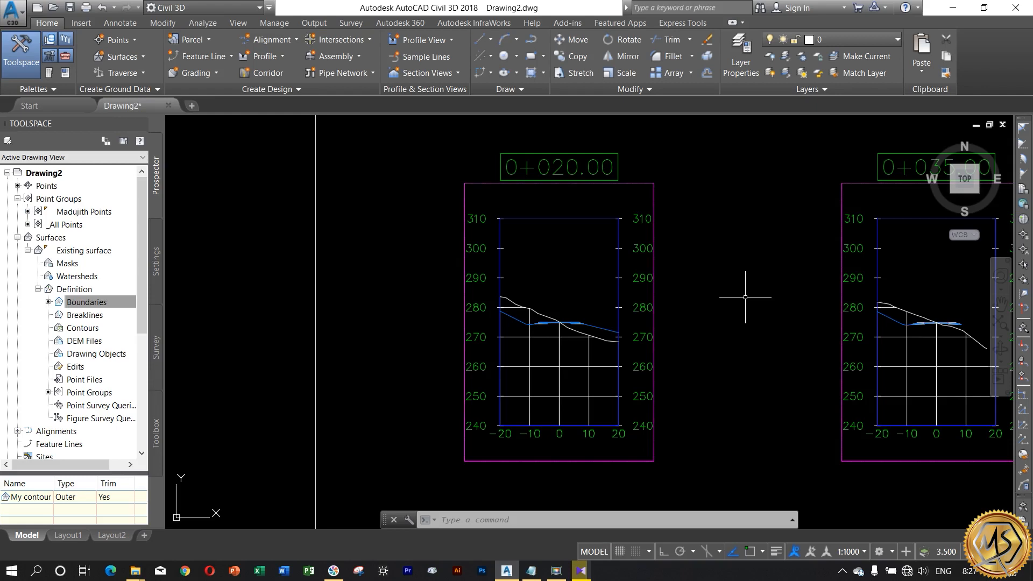
- Inspect the longitudinal profile view and its data band, and check the cross-section view at station 0+040.00
{"action": "scroll", "coordinate": [745, 297], "scroll_direction": "down", "scroll_amount": 5}
{"action": "scroll", "coordinate": [618, 355], "scroll_direction": "up", "scroll_amount": 6}
{"action": "scroll", "coordinate": [615, 339], "scroll_direction": "up", "scroll_amount": 2}
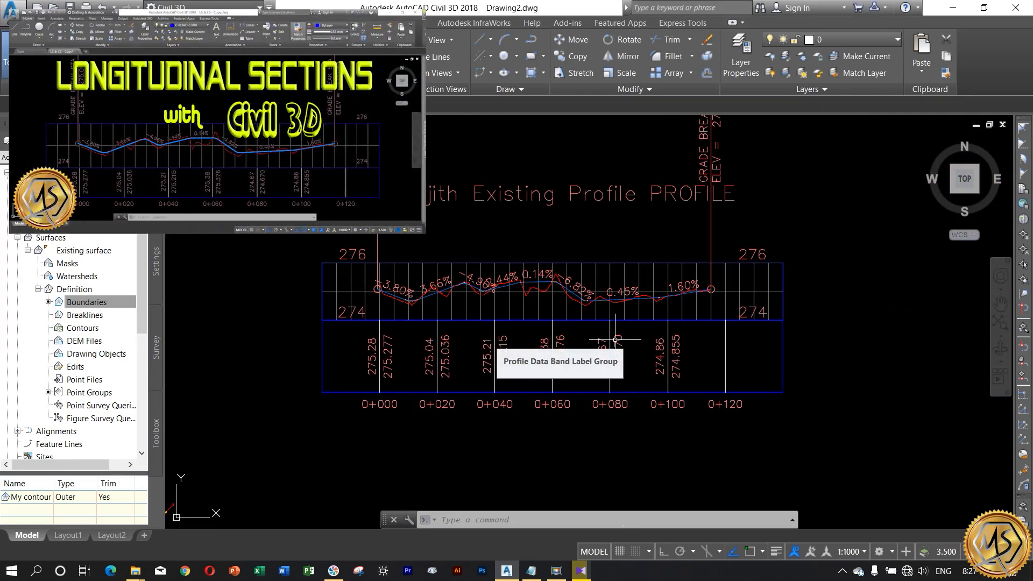
{"action": "scroll", "coordinate": [797, 333], "scroll_direction": "down", "scroll_amount": 8}
{"action": "scroll", "coordinate": [790, 321], "scroll_direction": "up", "scroll_amount": 9}
{"action": "scroll", "coordinate": [595, 377], "scroll_direction": "up", "scroll_amount": 3}
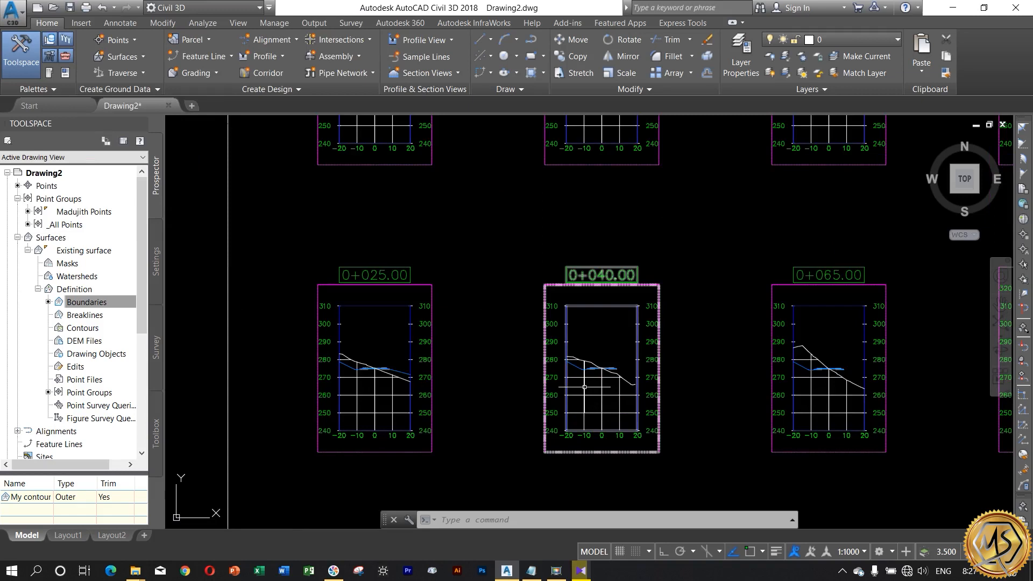
{"action": "left_click", "coordinate": [584, 389]}
{"action": "key", "text": "Escape"}
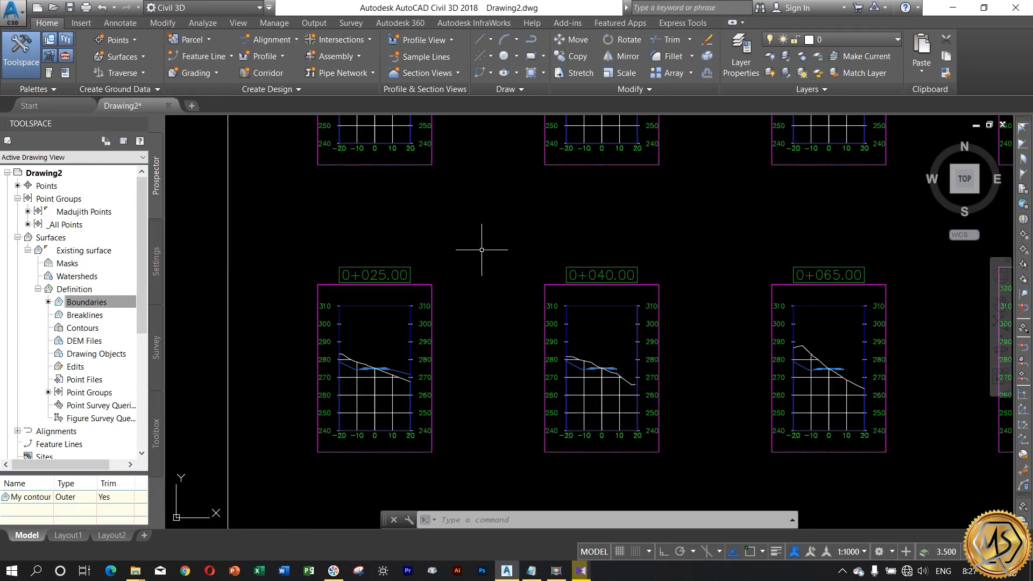